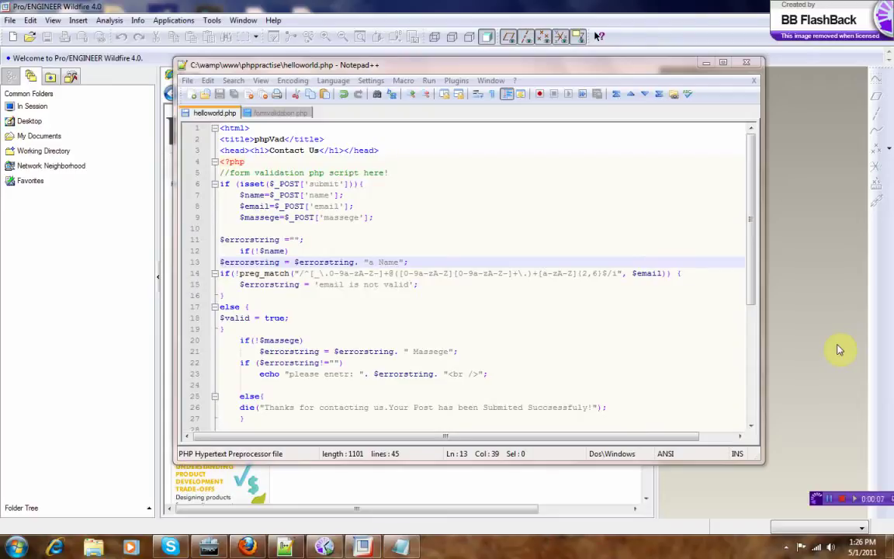
- Close Notepad++ and start a new Pro/ENGINEER solid part file
{"action": "left_click", "coordinate": [746, 64]}
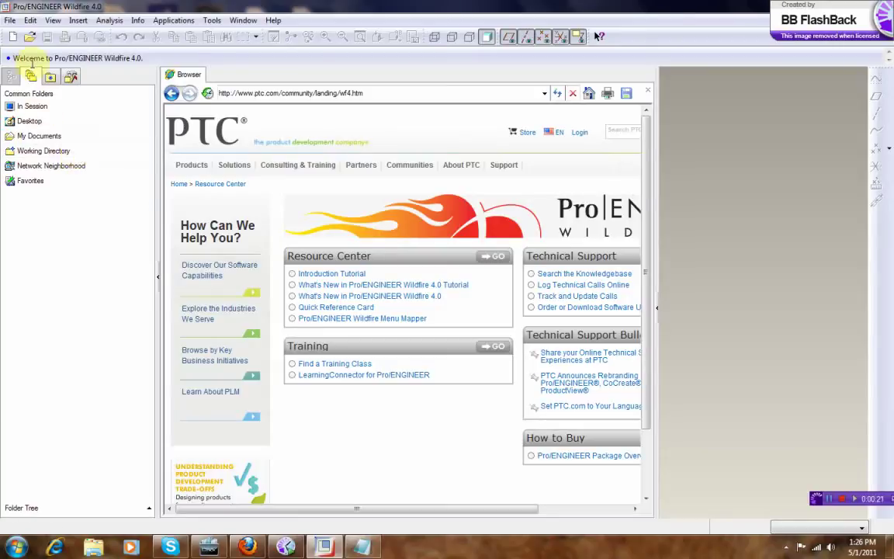
{"action": "left_click", "coordinate": [11, 37]}
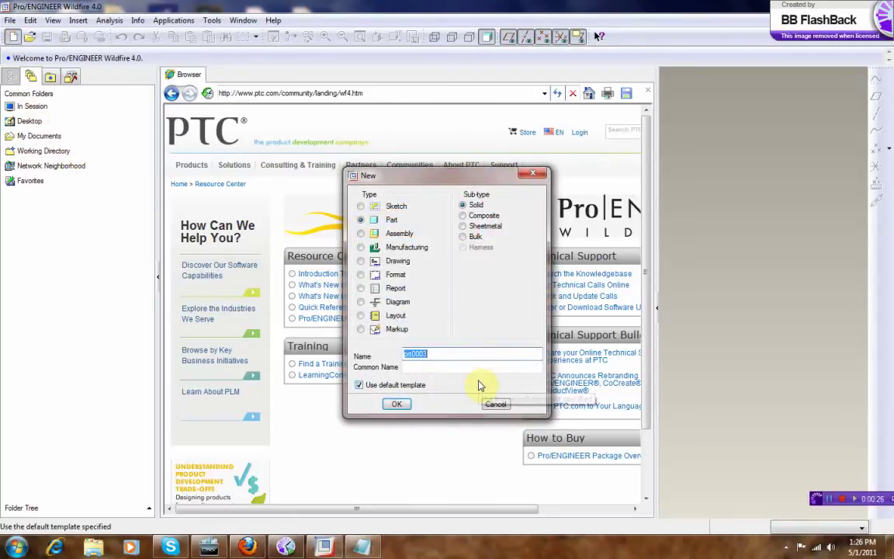
- Create the part bmx_cup from the mmns_part_solid template instead of the default
{"action": "type", "text": "bmx_cup"}
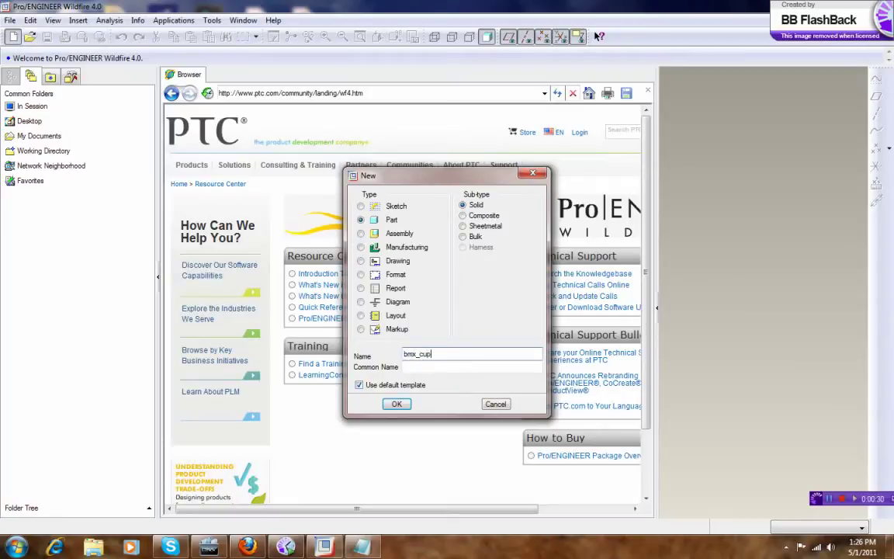
{"action": "left_click", "coordinate": [360, 385]}
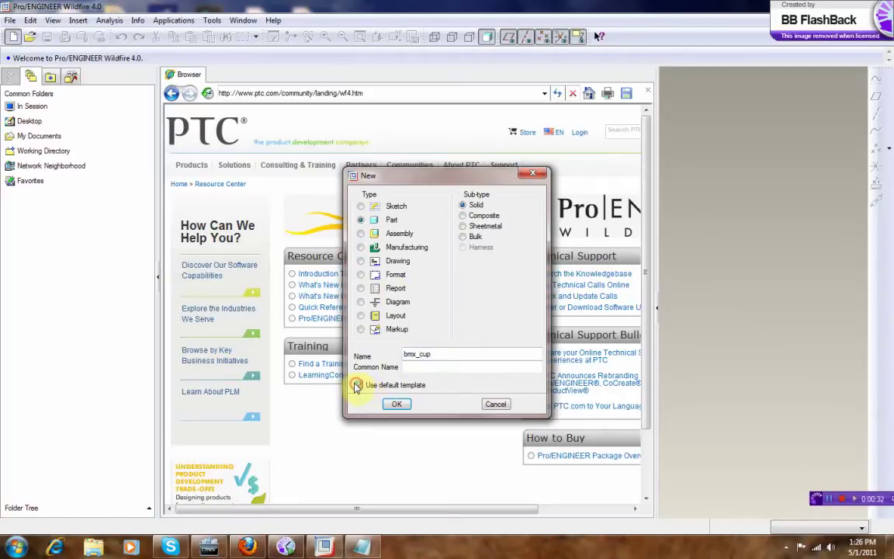
{"action": "left_click", "coordinate": [397, 404]}
{"action": "left_click", "coordinate": [373, 221]}
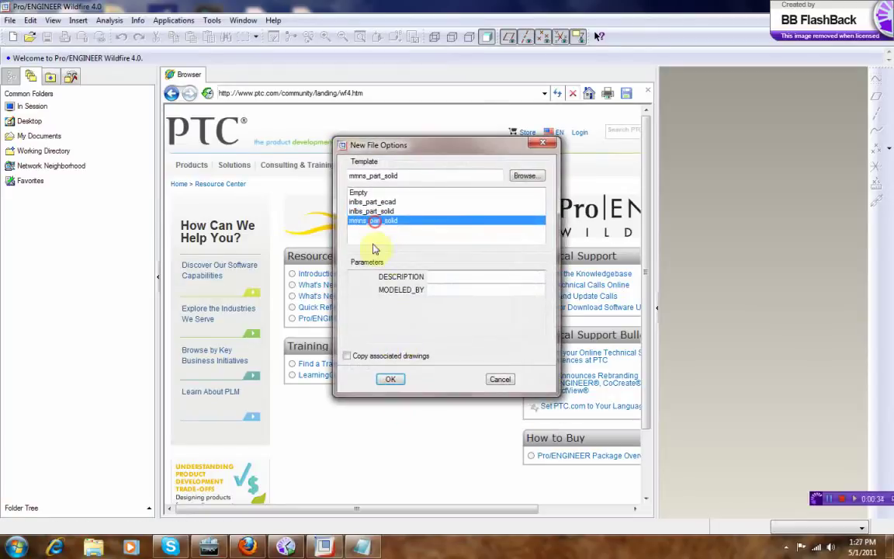
{"action": "left_click", "coordinate": [390, 385]}
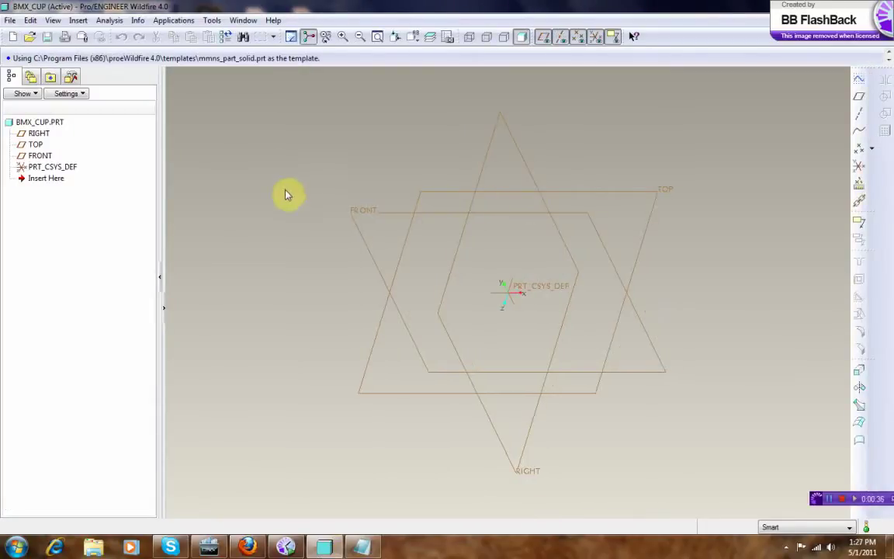
- Start a Revolve feature with its internal sketch placed on the RIGHT plane
{"action": "left_click", "coordinate": [859, 386]}
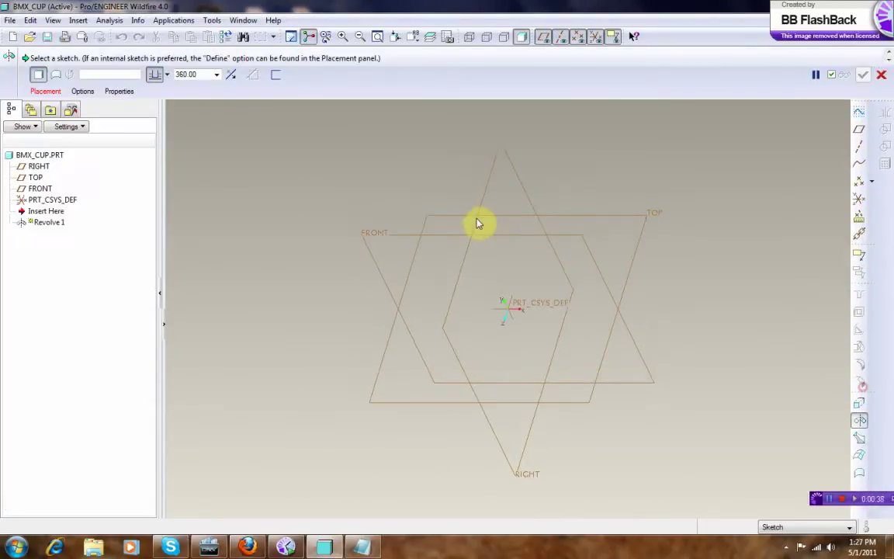
{"action": "left_click", "coordinate": [56, 91]}
{"action": "left_click", "coordinate": [116, 126]}
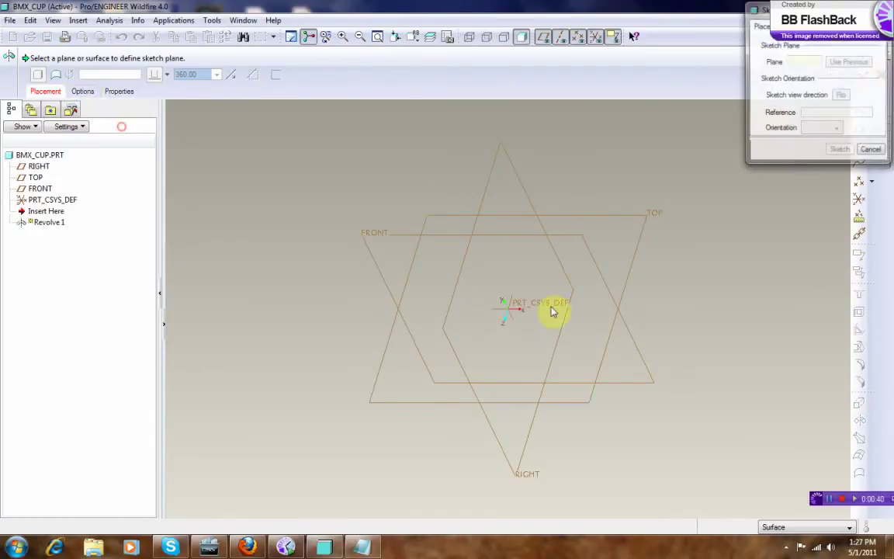
{"action": "left_click", "coordinate": [465, 263]}
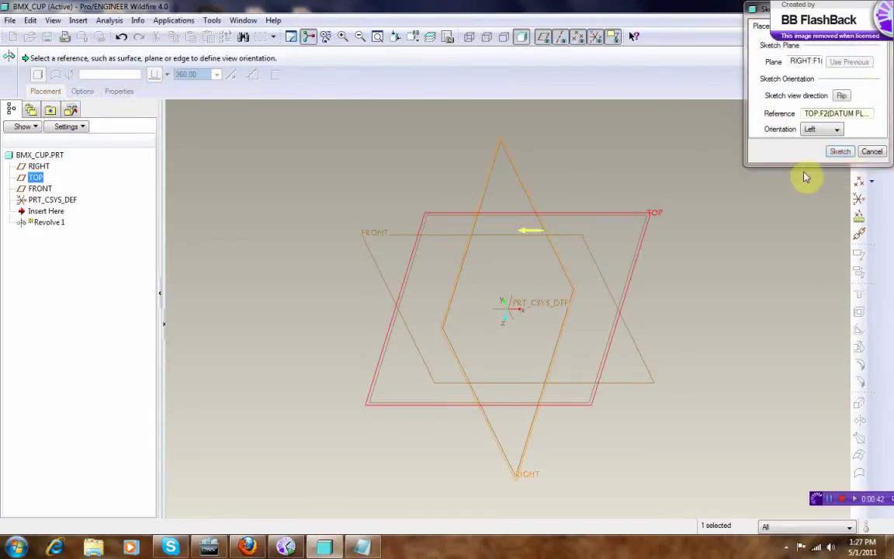
{"action": "left_click", "coordinate": [840, 152]}
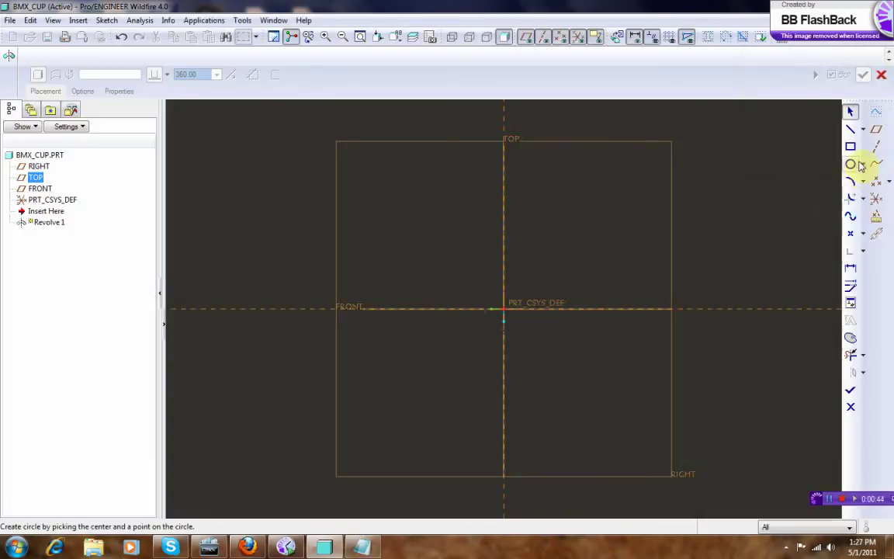
- Draw a vertical centerline through the sketch origin
{"action": "left_click", "coordinate": [863, 129]}
{"action": "left_click", "coordinate": [831, 128]}
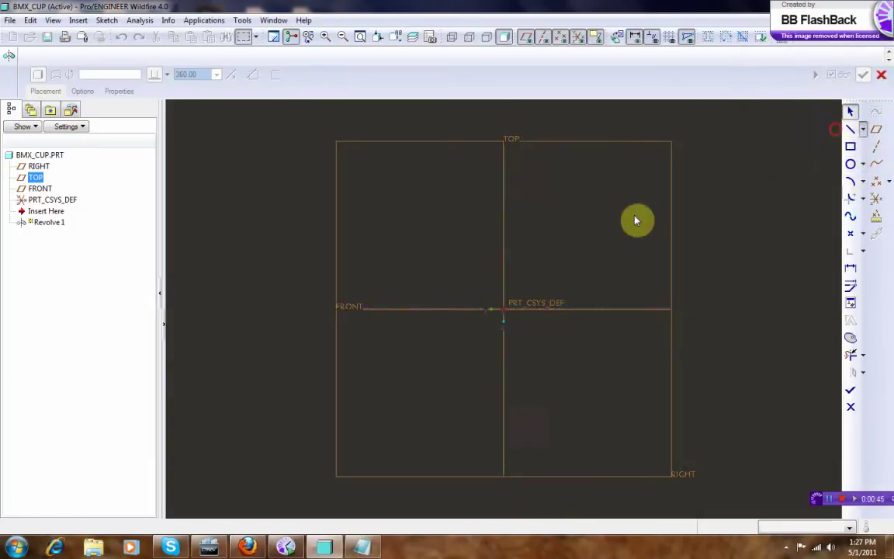
{"action": "left_click", "coordinate": [505, 310]}
{"action": "left_click", "coordinate": [503, 330]}
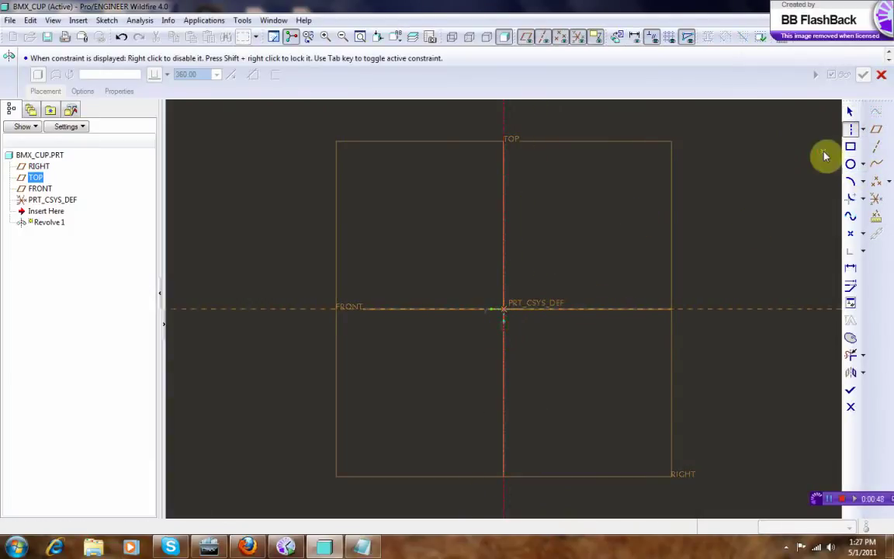
- Draw the closed four-sided cup profile with a slanted side down to the axis
{"action": "left_click", "coordinate": [864, 129]}
{"action": "left_click", "coordinate": [797, 128]}
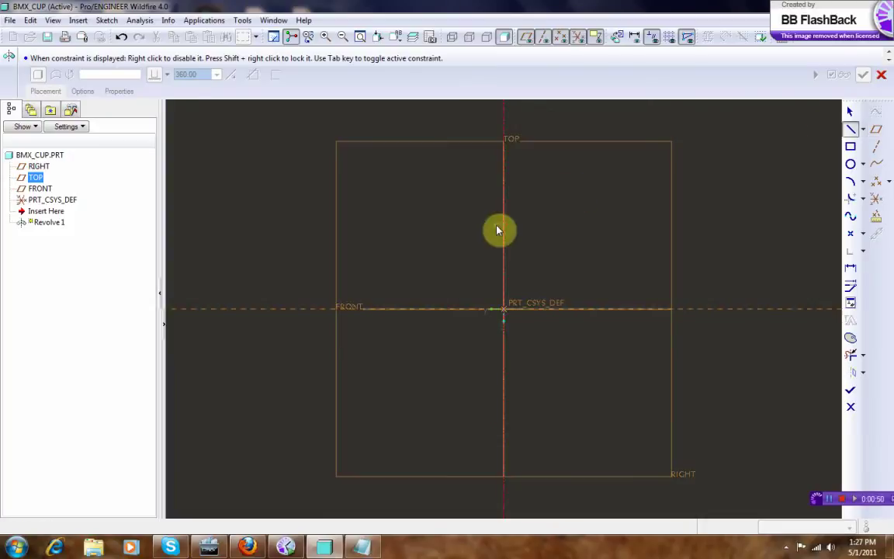
{"action": "left_click", "coordinate": [555, 229]}
{"action": "left_click", "coordinate": [540, 309]}
{"action": "left_click", "coordinate": [505, 309]}
{"action": "left_click", "coordinate": [505, 224]}
{"action": "middle_click", "coordinate": [467, 255]}
{"action": "left_click", "coordinate": [850, 111]}
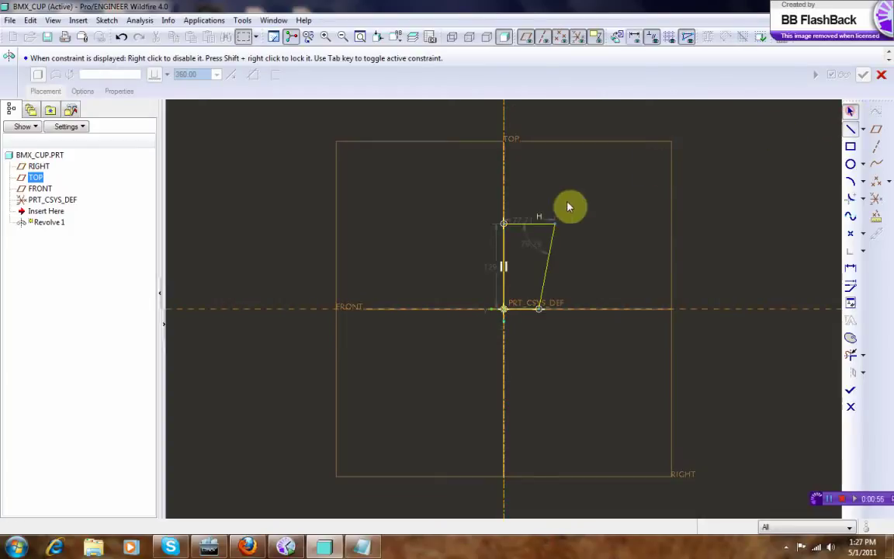
- Change the height dimension to 10, the top width to 5, and the 15.00 height to 7
{"action": "double_click", "coordinate": [498, 274]}
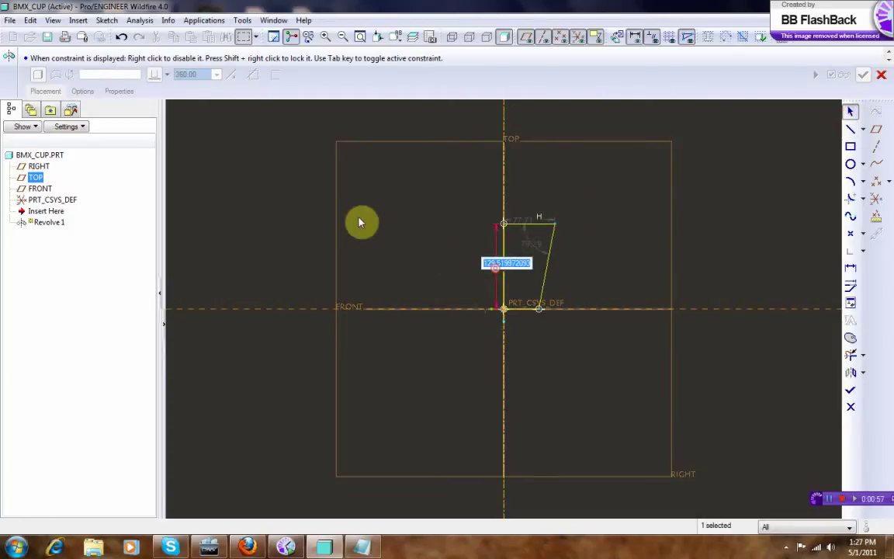
{"action": "type", "text": "10"}
{"action": "key", "text": "Return"}
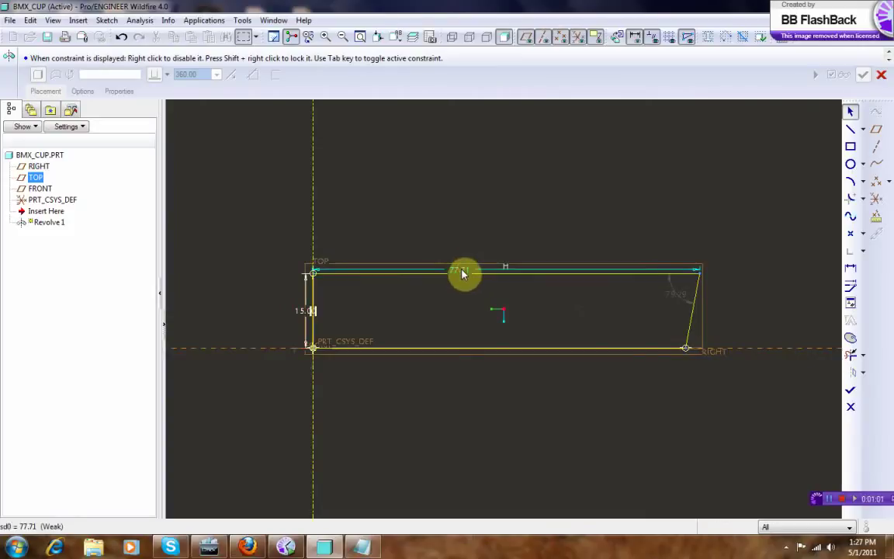
{"action": "double_click", "coordinate": [462, 269]}
{"action": "type", "text": "5"}
{"action": "key", "text": "Return"}
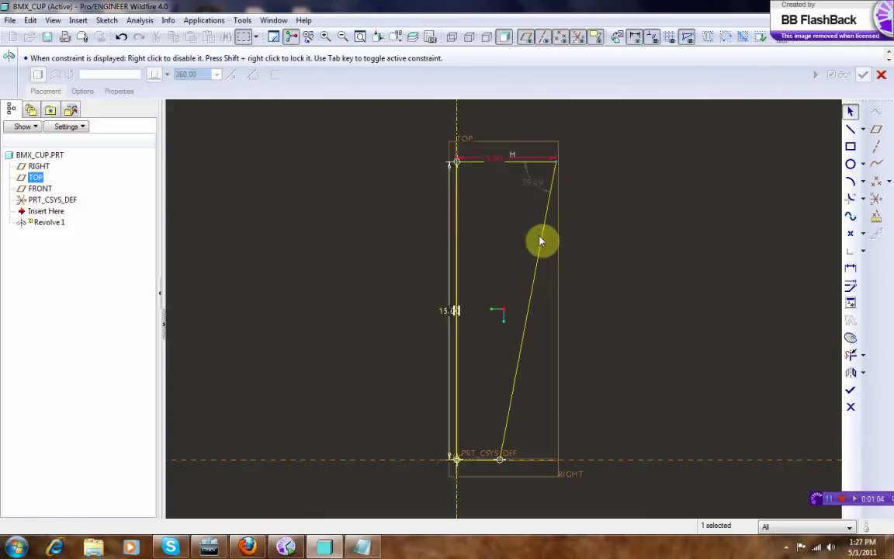
{"action": "double_click", "coordinate": [449, 311]}
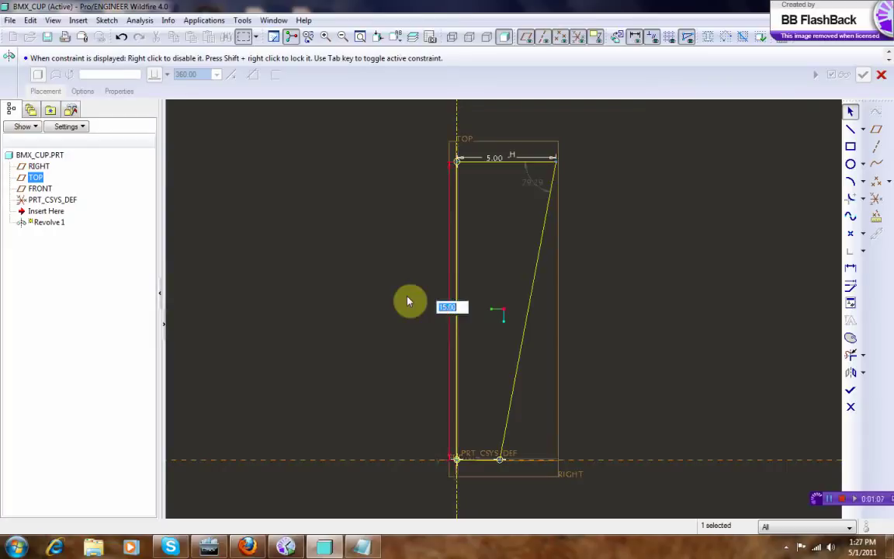
{"action": "type", "text": "7"}
{"action": "key", "text": "Return"}
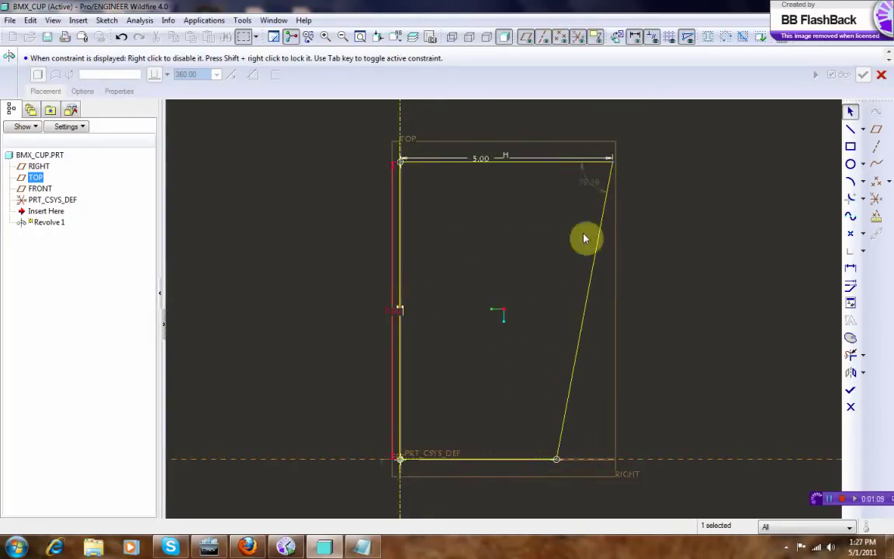
- Set the slant angle to 70° after first entering 60°
{"action": "double_click", "coordinate": [585, 180]}
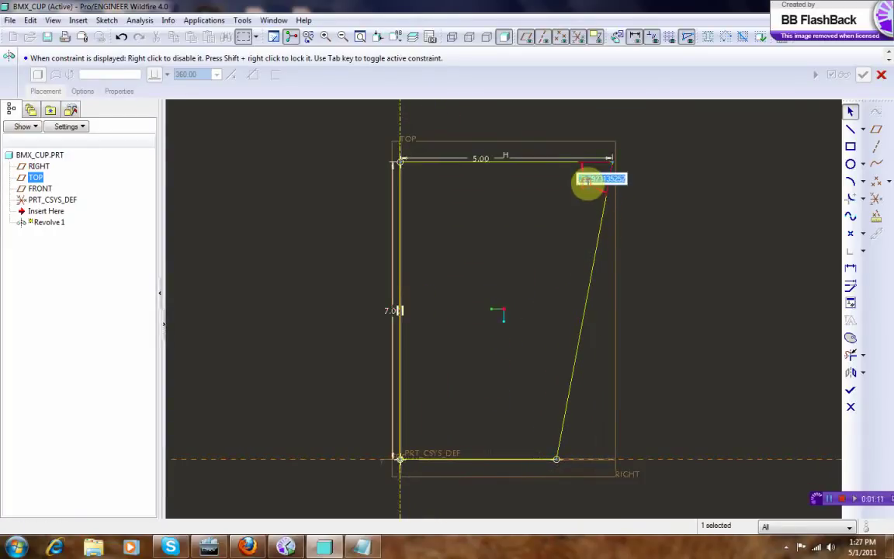
{"action": "type", "text": "60"}
{"action": "key", "text": "Return"}
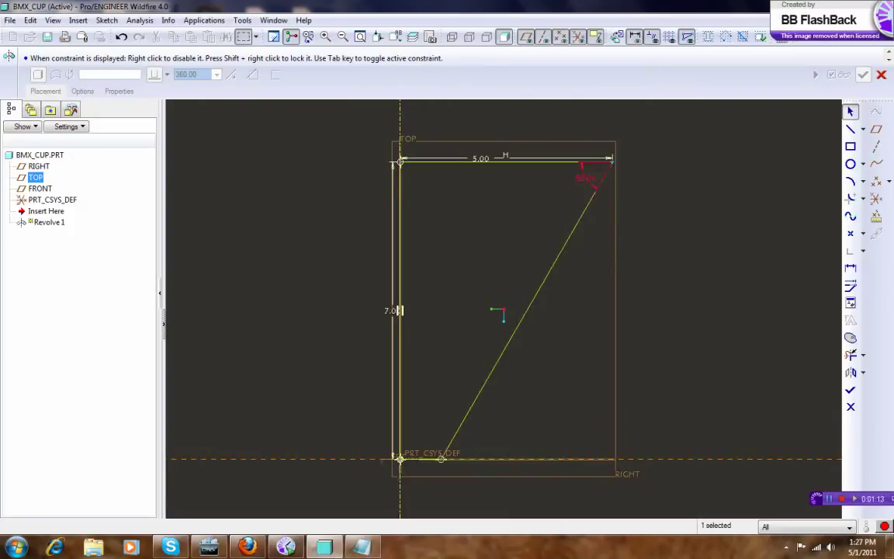
{"action": "double_click", "coordinate": [588, 184]}
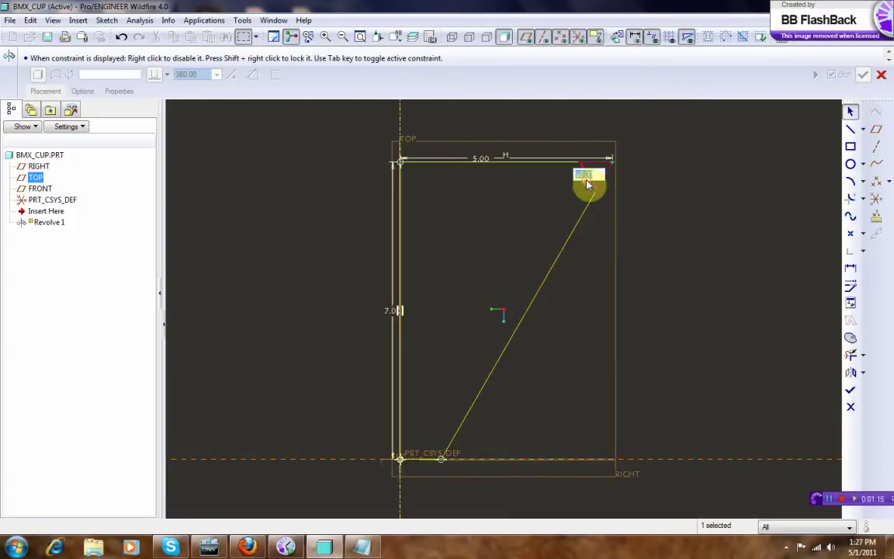
{"action": "type", "text": "70"}
{"action": "key", "text": "Return"}
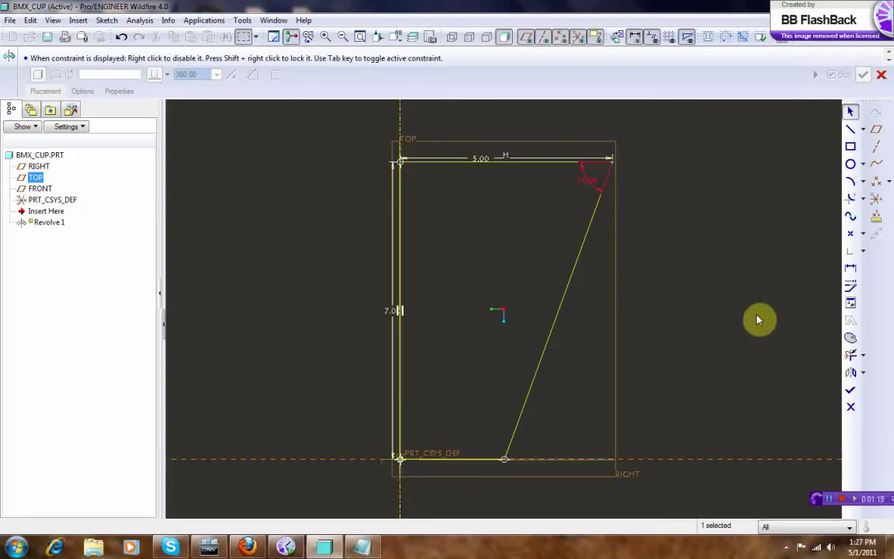
- Accept the sketch and finish Revolve 1 as a solid tapered cup, then inspect it
{"action": "left_click", "coordinate": [850, 391]}
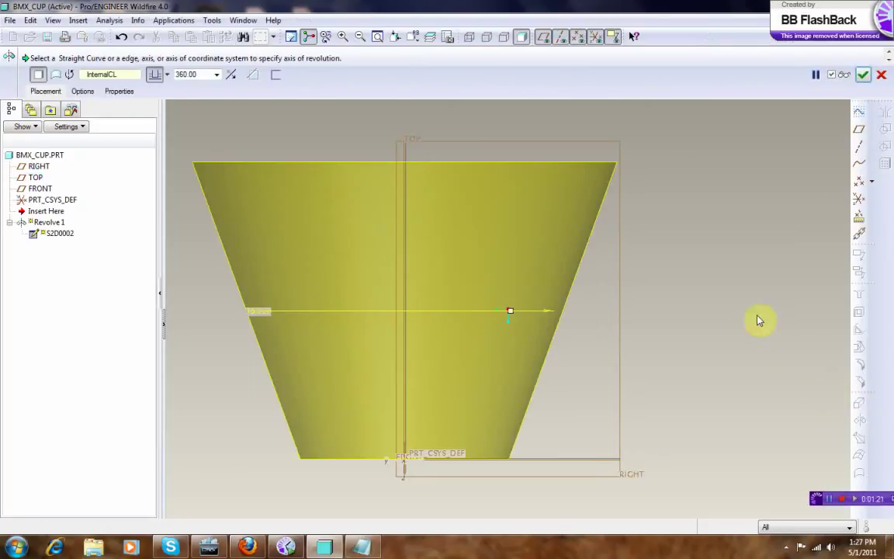
{"action": "mouse_move", "coordinate": [758, 314]}
{"action": "middle_mouse_down"}
{"action": "mouse_move", "coordinate": [757, 355]}
{"action": "mouse_move", "coordinate": [744, 316]}
{"action": "middle_mouse_up"}
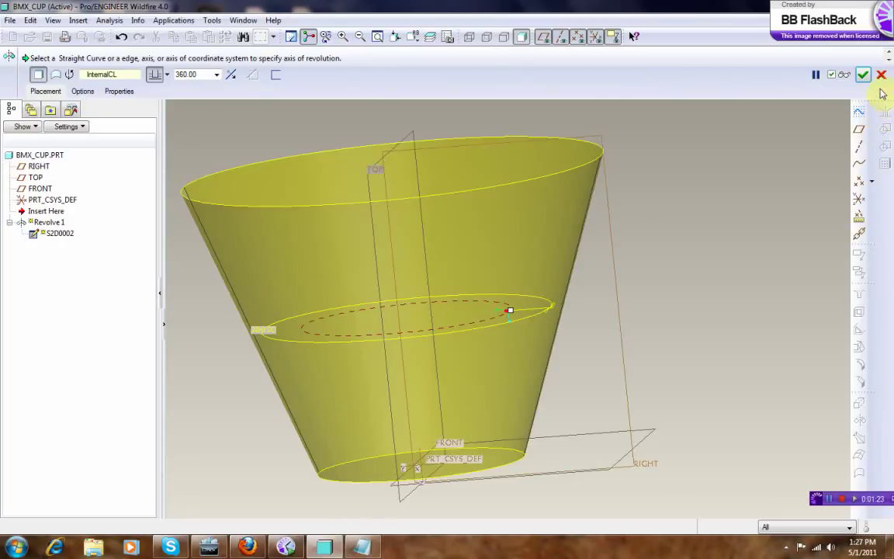
{"action": "middle_click", "coordinate": [779, 150]}
{"action": "middle_click_drag", "start_coordinate": [771, 213], "coordinate": [775, 247]}
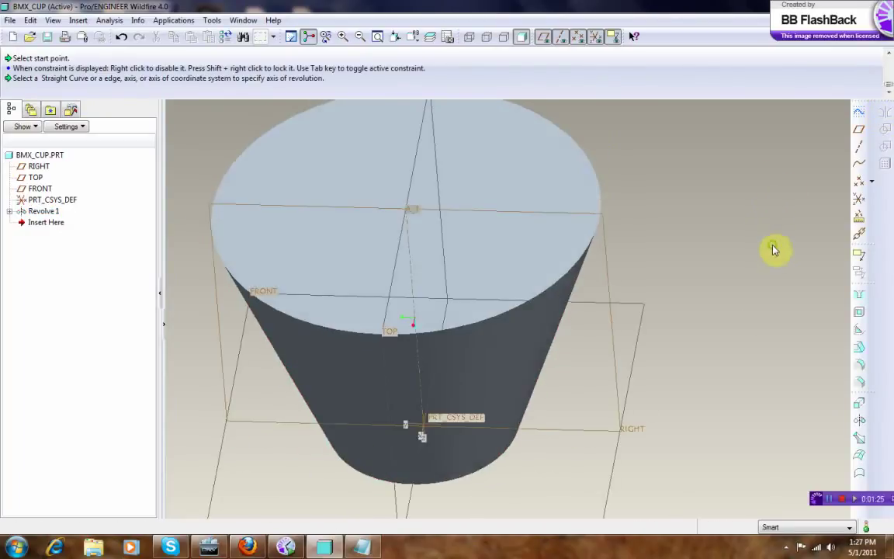
{"action": "scroll", "coordinate": [777, 264], "scroll_direction": "down", "scroll_amount": 3}
{"action": "scroll", "coordinate": [337, 295], "scroll_direction": "down", "scroll_amount": 1}
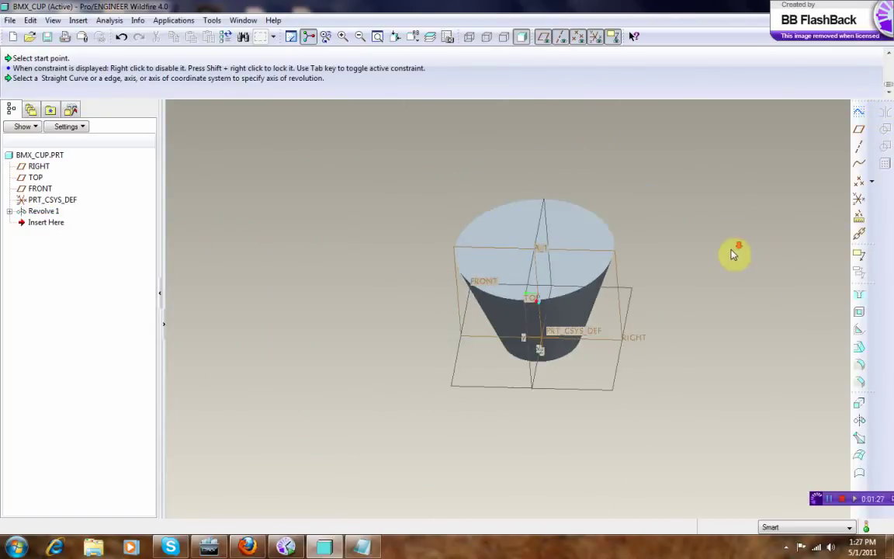
{"action": "scroll", "coordinate": [735, 251], "scroll_direction": "up", "scroll_amount": 2}
- Create a datum plane offset 3.00 from FRONT across the cup
{"action": "left_click", "coordinate": [860, 130]}
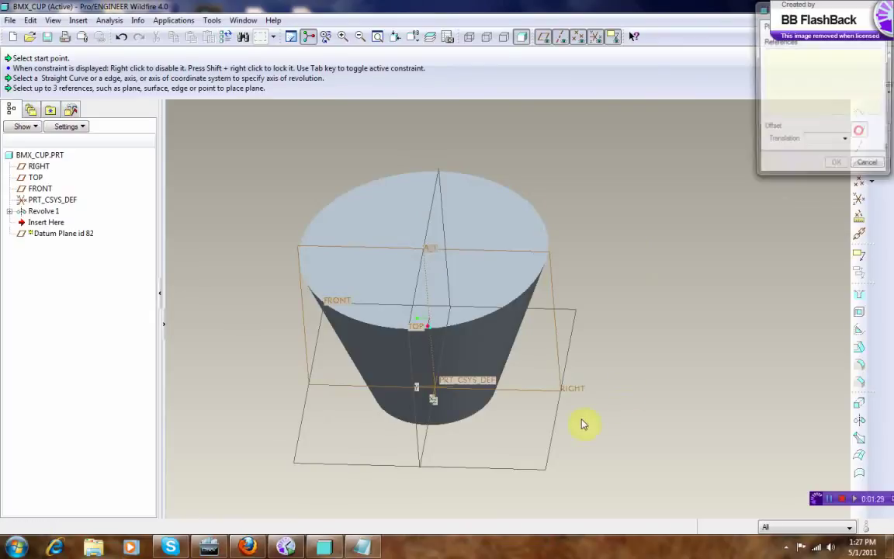
{"action": "left_click", "coordinate": [554, 435]}
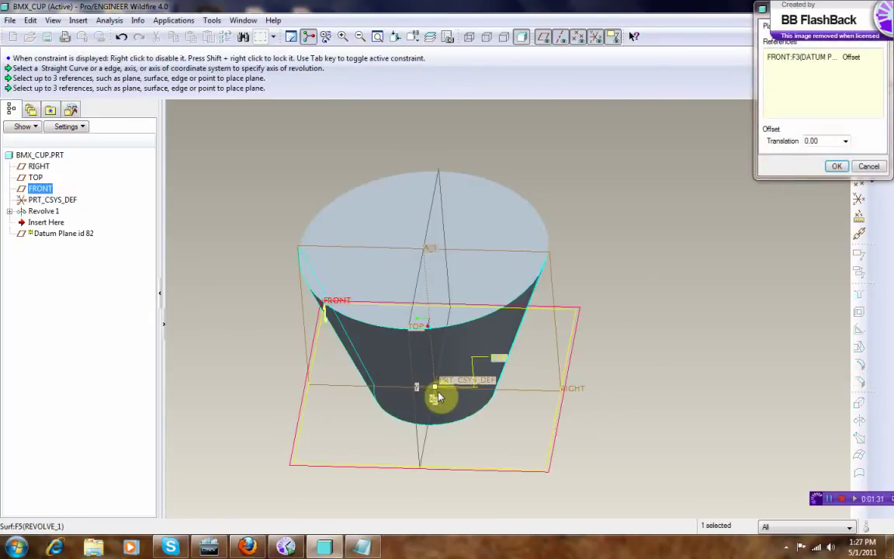
{"action": "left_click_drag", "start_coordinate": [435, 366], "coordinate": [424, 329]}
{"action": "middle_click_drag", "start_coordinate": [682, 255], "coordinate": [767, 207]}
{"action": "left_click", "coordinate": [837, 167]}
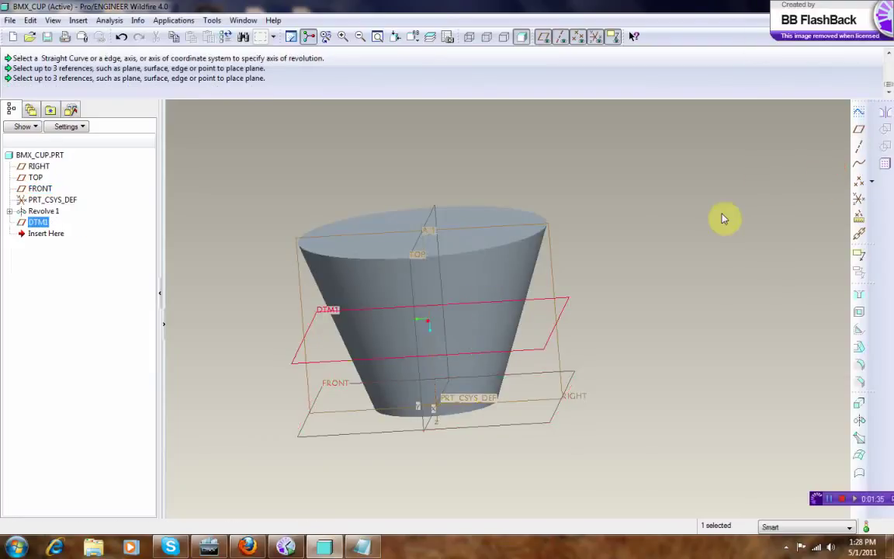
{"action": "left_click", "coordinate": [722, 218]}
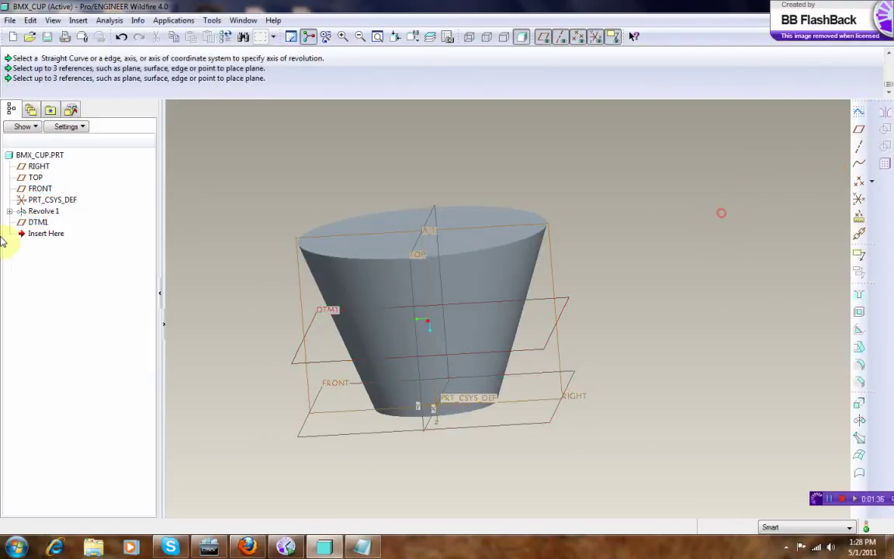
- Rename the new plane DTM1 to FLUID_LEVEL
{"action": "right_click", "coordinate": [43, 222]}
{"action": "left_click", "coordinate": [74, 272]}
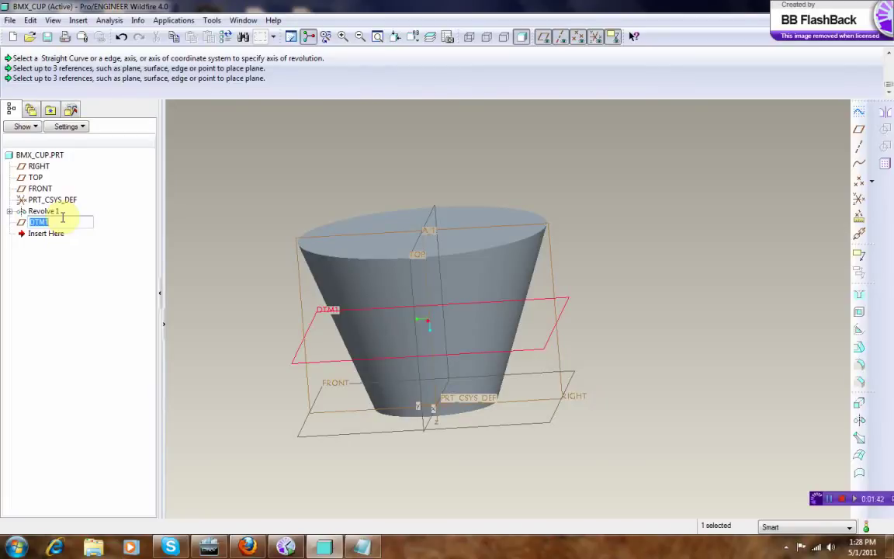
{"action": "type", "text": "fluid_level"}
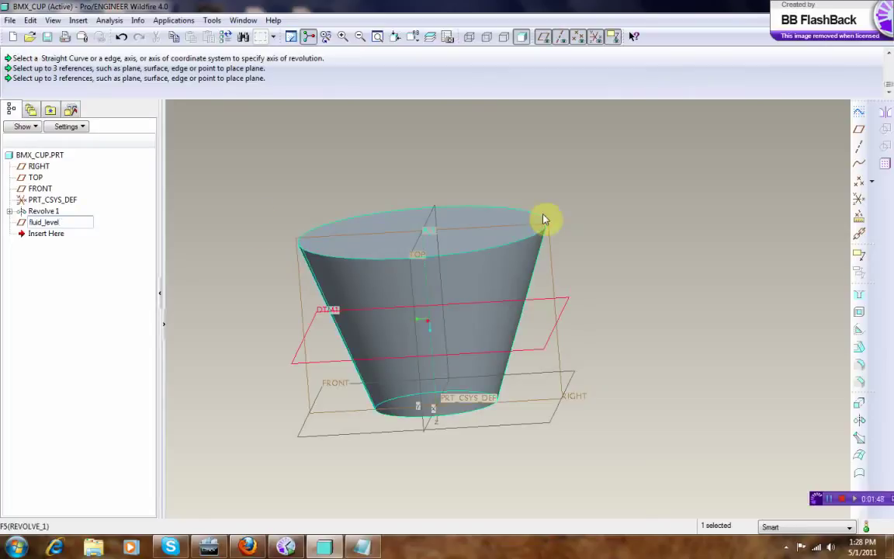
{"action": "key", "text": "Return"}
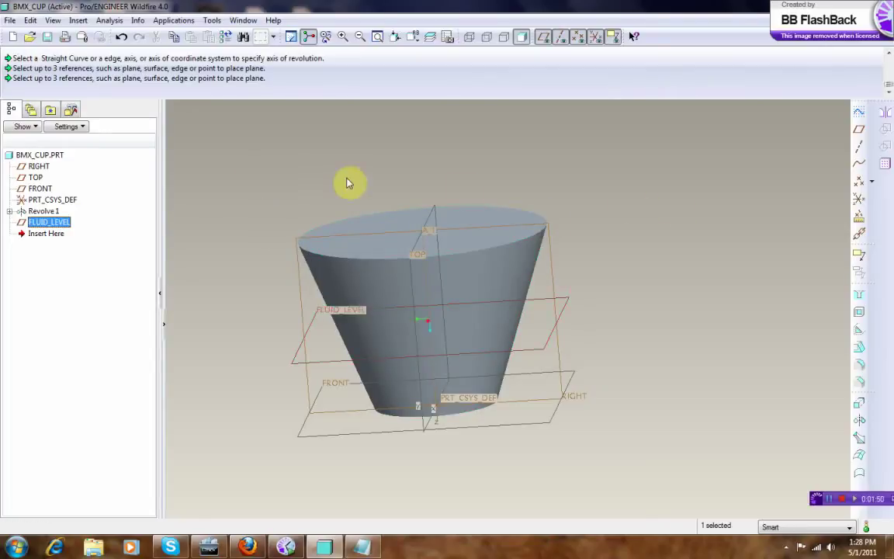
{"action": "left_click", "coordinate": [584, 233]}
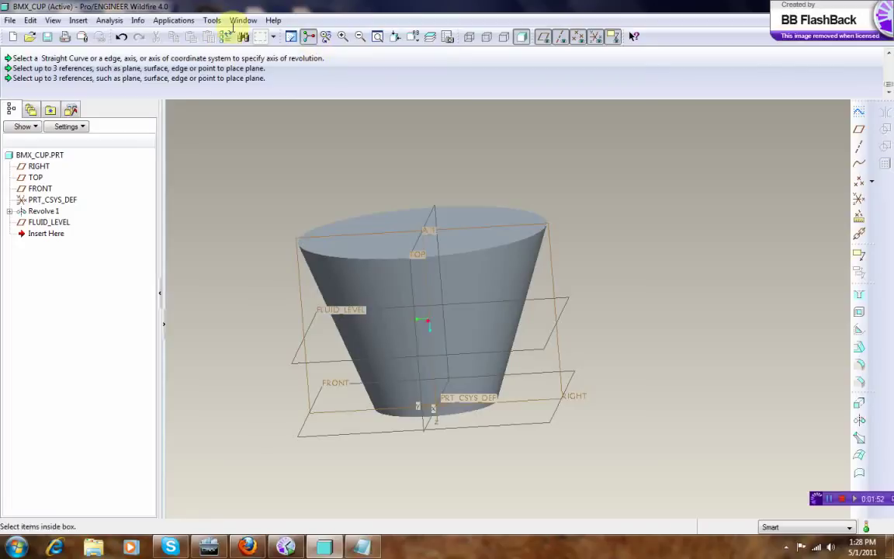
{"action": "left_click", "coordinate": [111, 21]}
{"action": "mouse_move", "coordinate": [129, 37]}
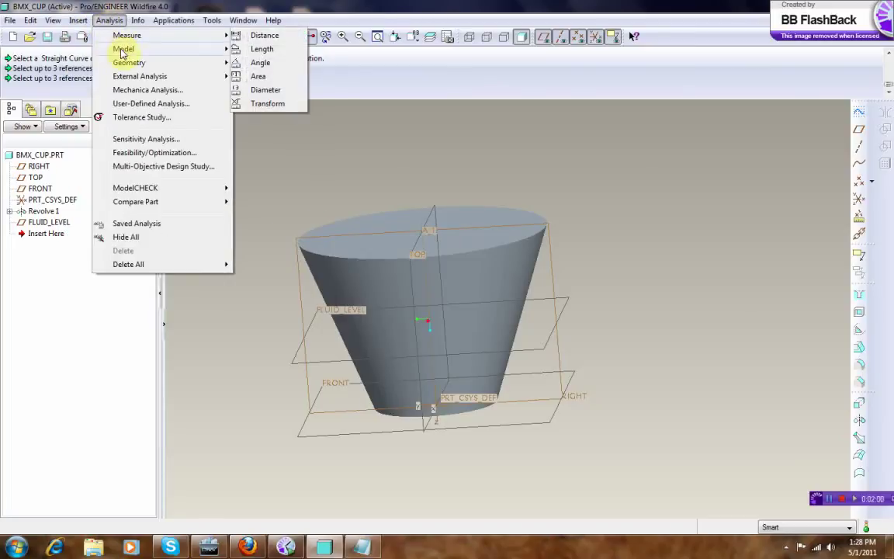
- Save a one-sided volume feature SOLID_VOL measuring the cup below FLUID_LEVEL
{"action": "mouse_move", "coordinate": [185, 52]}
{"action": "left_click", "coordinate": [264, 76]}
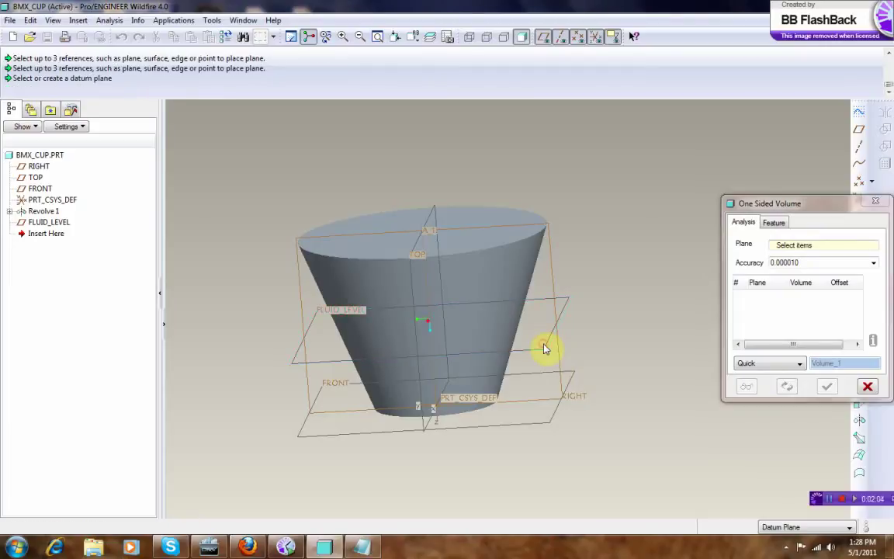
{"action": "left_click", "coordinate": [799, 364]}
{"action": "left_click", "coordinate": [781, 396]}
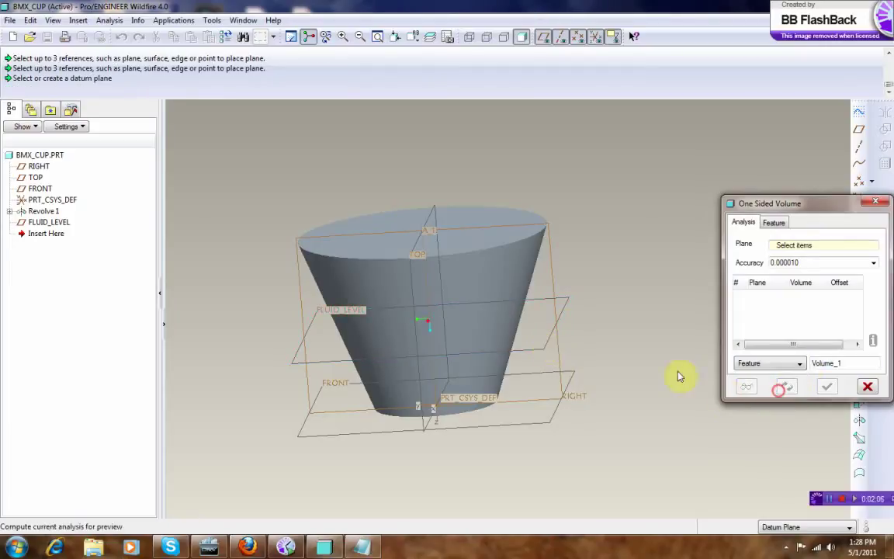
{"action": "left_click", "coordinate": [546, 350]}
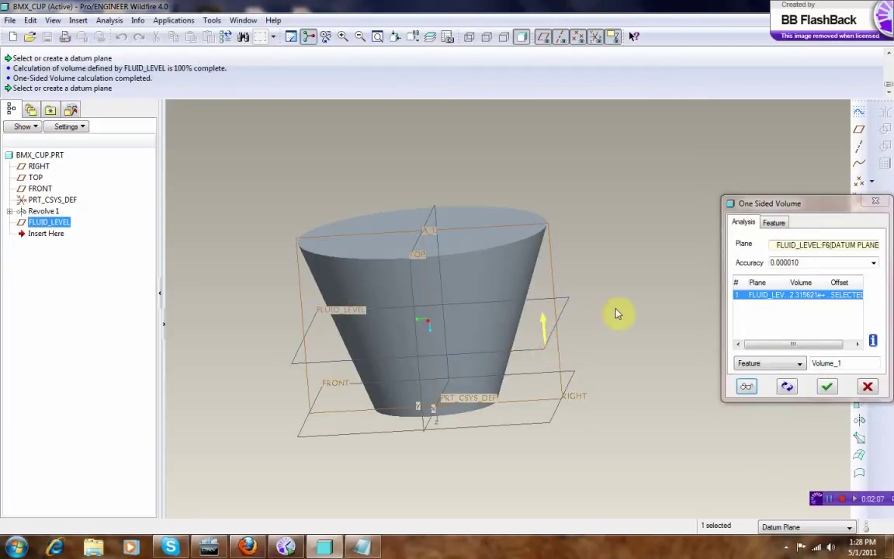
{"action": "left_click", "coordinate": [543, 325]}
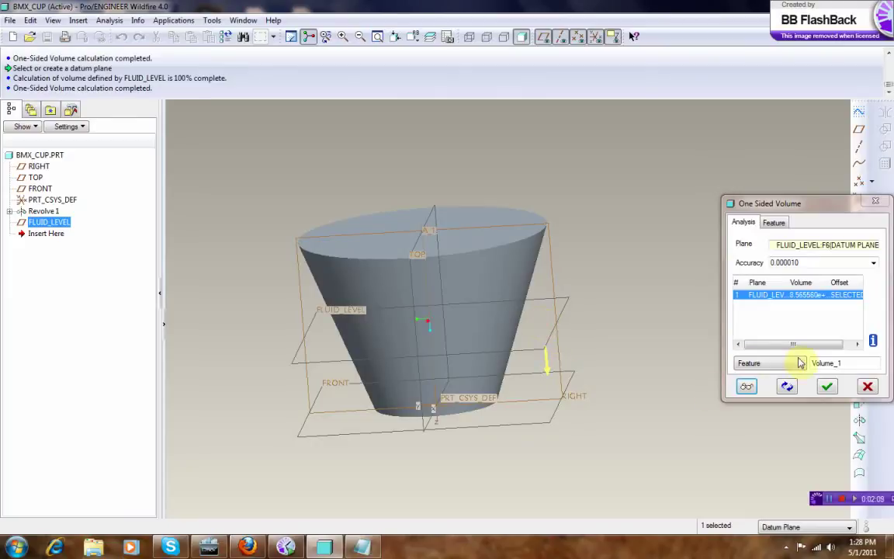
{"action": "left_click", "coordinate": [844, 365]}
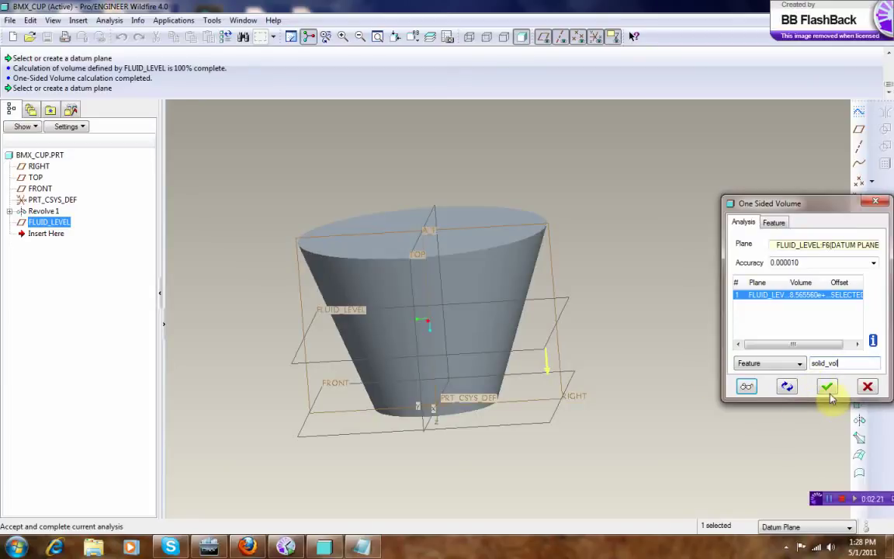
{"action": "left_click", "coordinate": [774, 222]}
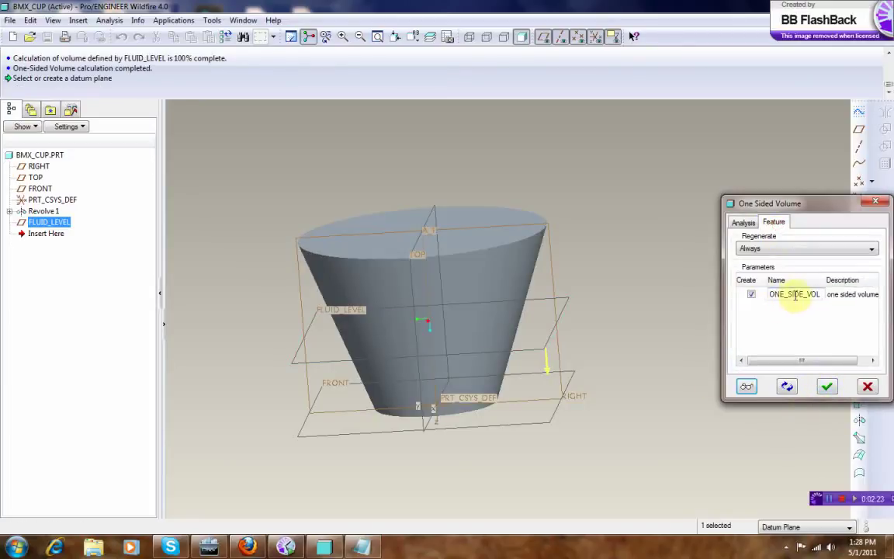
{"action": "left_click_drag", "start_coordinate": [809, 294], "coordinate": [751, 294]}
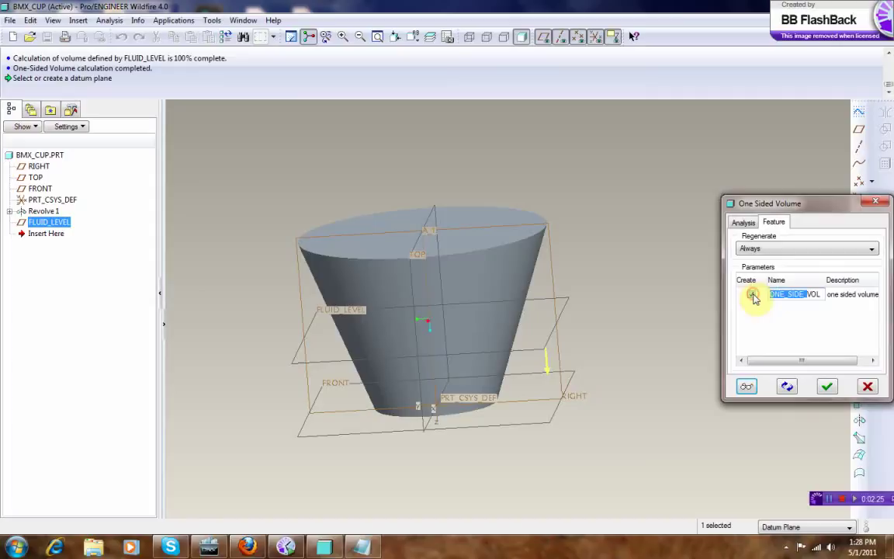
{"action": "left_click", "coordinate": [826, 386]}
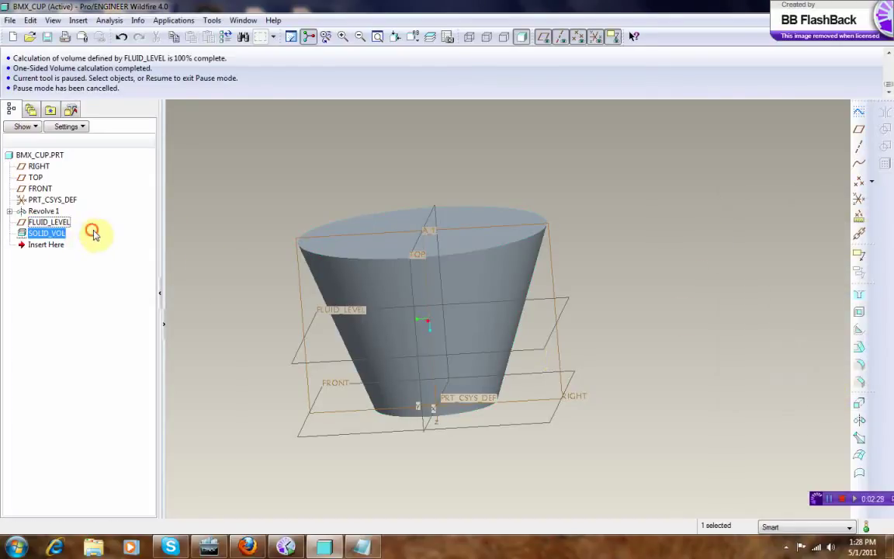
- Shell the cup with 0.20 walls, removing its top face
{"action": "left_click", "coordinate": [861, 312]}
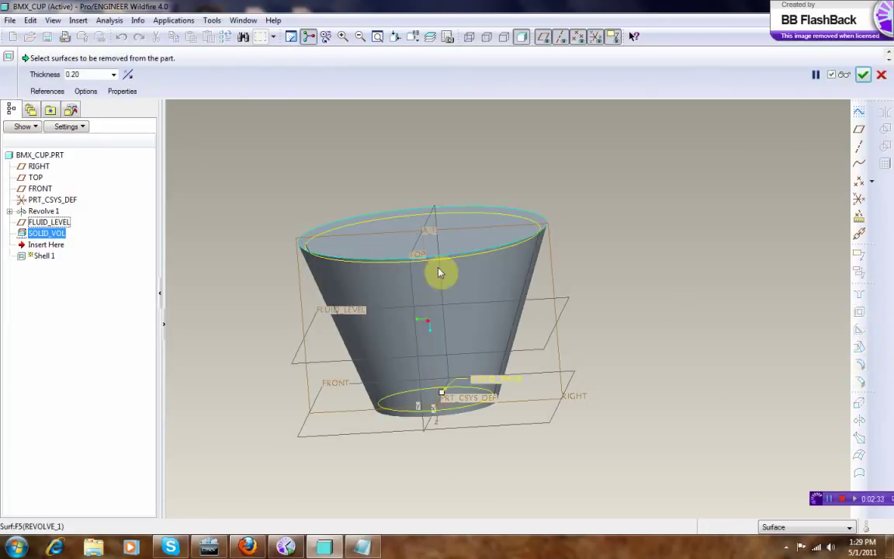
{"action": "left_click", "coordinate": [465, 236]}
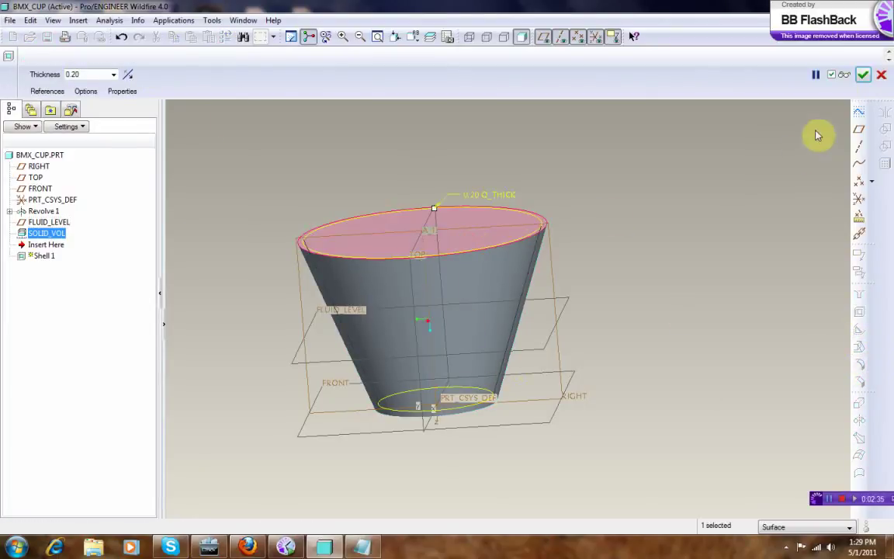
{"action": "left_click", "coordinate": [863, 75]}
{"action": "middle_click_drag", "start_coordinate": [724, 159], "coordinate": [742, 221]}
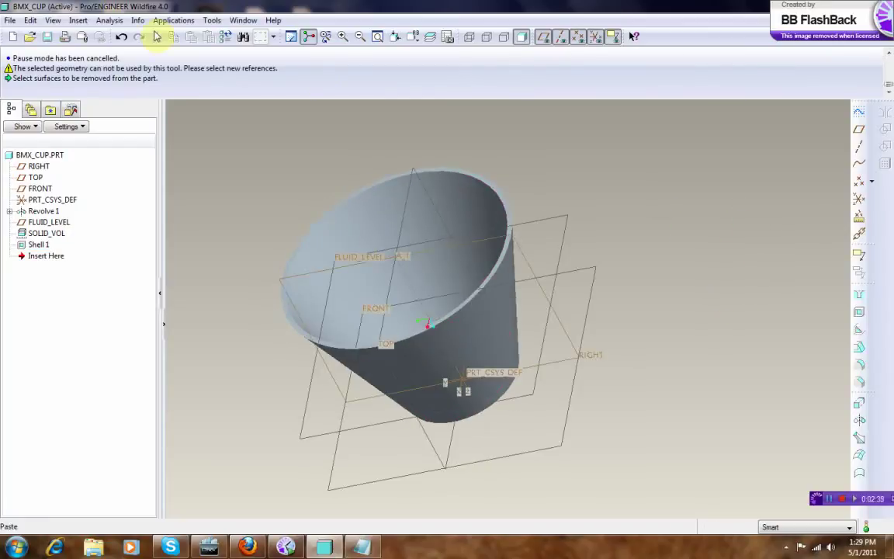
{"action": "left_click", "coordinate": [112, 21]}
- Set up a one-sided volume feature named SHEEL_VOL measured at the FLUID_LEVEL plane
{"action": "mouse_move", "coordinate": [219, 50]}
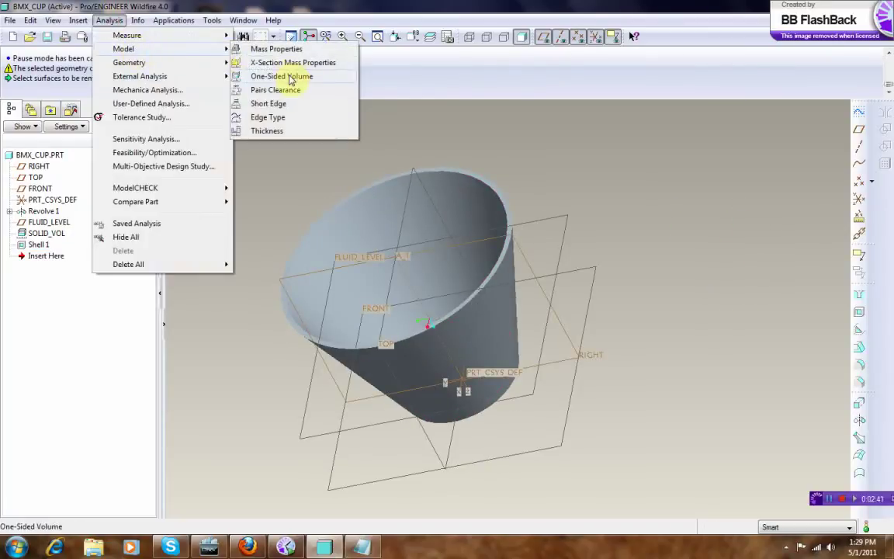
{"action": "left_click", "coordinate": [283, 76]}
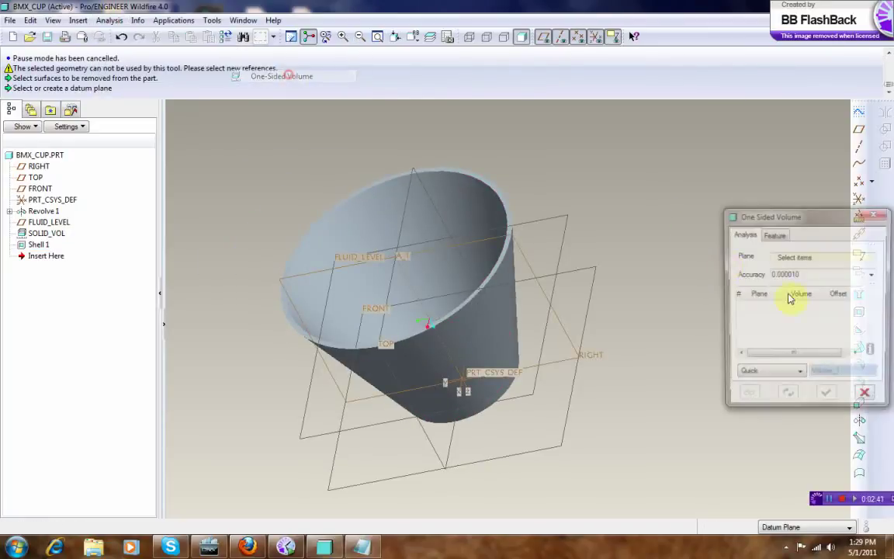
{"action": "left_click", "coordinate": [551, 311]}
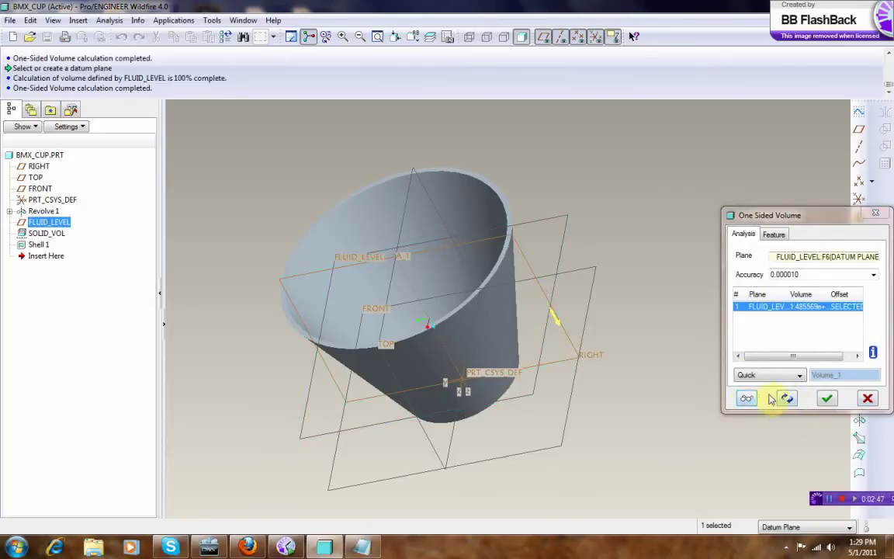
{"action": "left_click", "coordinate": [791, 375]}
{"action": "left_click", "coordinate": [769, 405]}
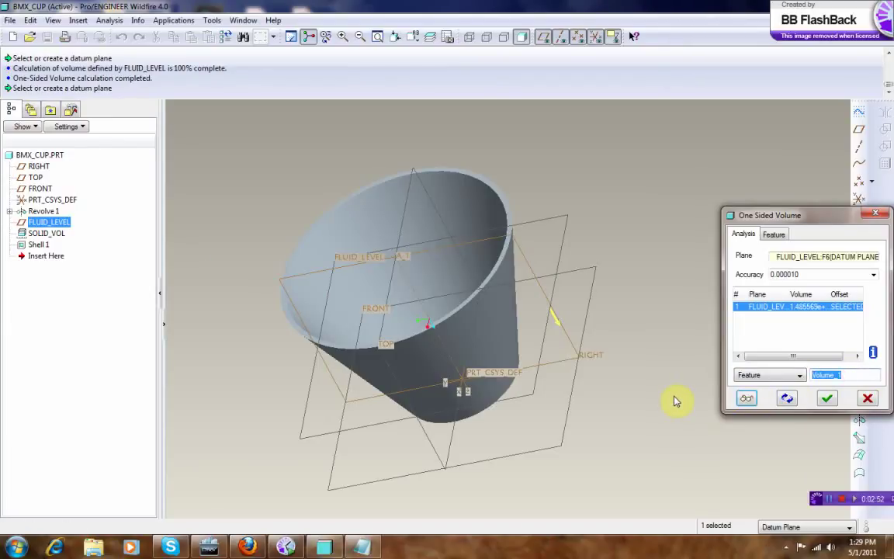
{"action": "type", "text": "sheel_vol"}
- Create the ONE_SIDE_VOL parameter and save the SHEEL_VOL feature
{"action": "left_click", "coordinate": [774, 234]}
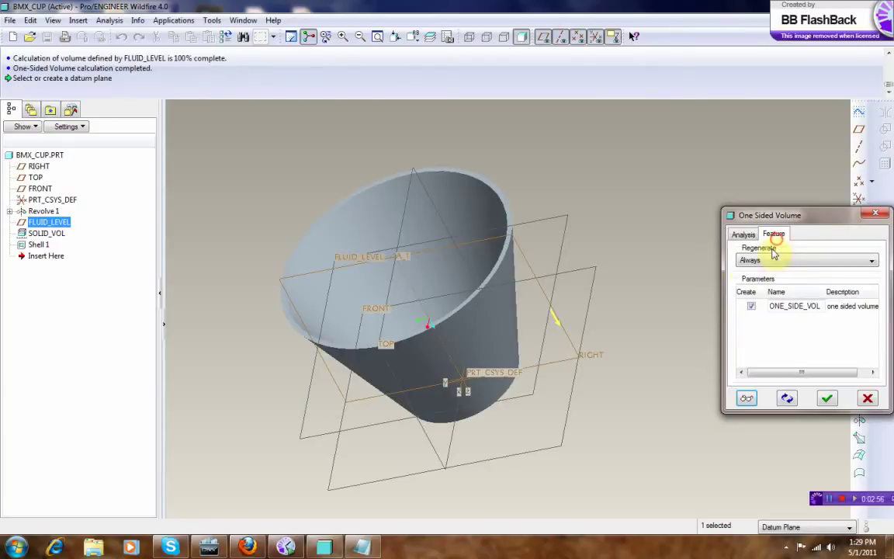
{"action": "left_click", "coordinate": [752, 307]}
{"action": "left_click_drag", "start_coordinate": [807, 308], "coordinate": [764, 308]}
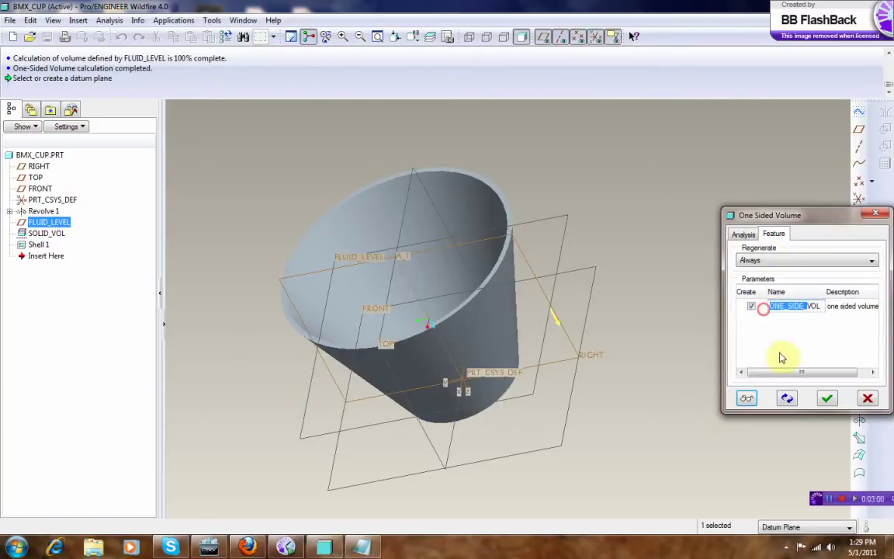
{"action": "left_click", "coordinate": [827, 398]}
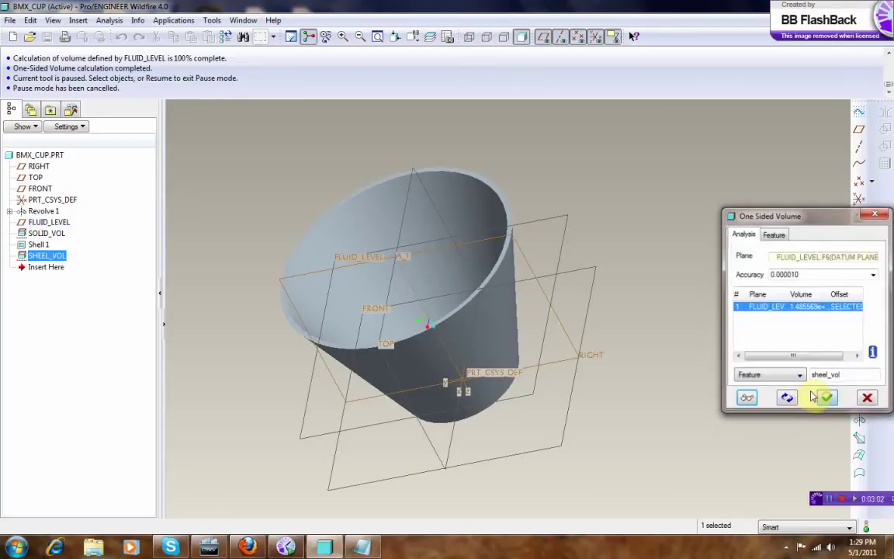
{"action": "left_click", "coordinate": [699, 305]}
{"action": "mouse_move", "coordinate": [698, 305]}
{"action": "middle_mouse_down"}
{"action": "mouse_move", "coordinate": [695, 286]}
{"action": "mouse_move", "coordinate": [692, 305]}
{"action": "middle_mouse_up"}
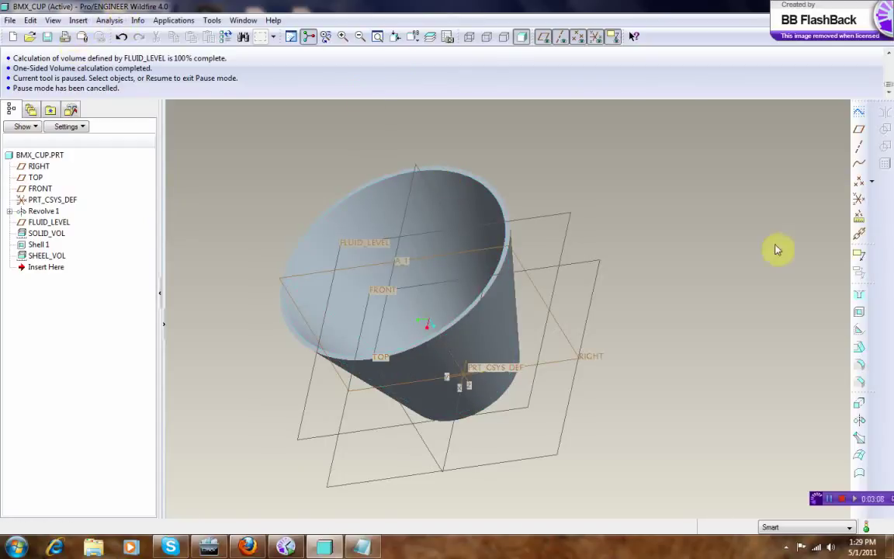
{"action": "left_click", "coordinate": [859, 218]}
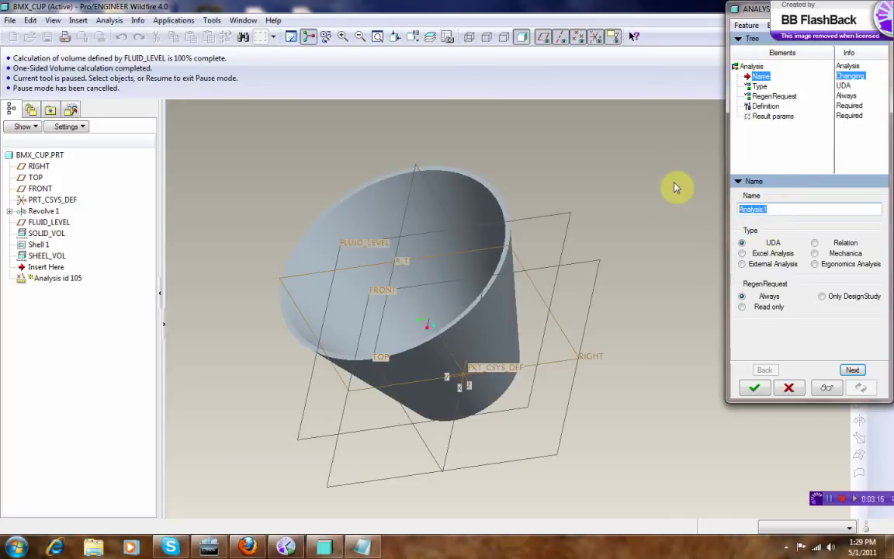
- Name the new analysis feature FLUID_VOLUME, make it Relation type, and proceed to its relations
{"action": "type", "text": "fluid_volume"}
{"action": "left_click", "coordinate": [815, 243]}
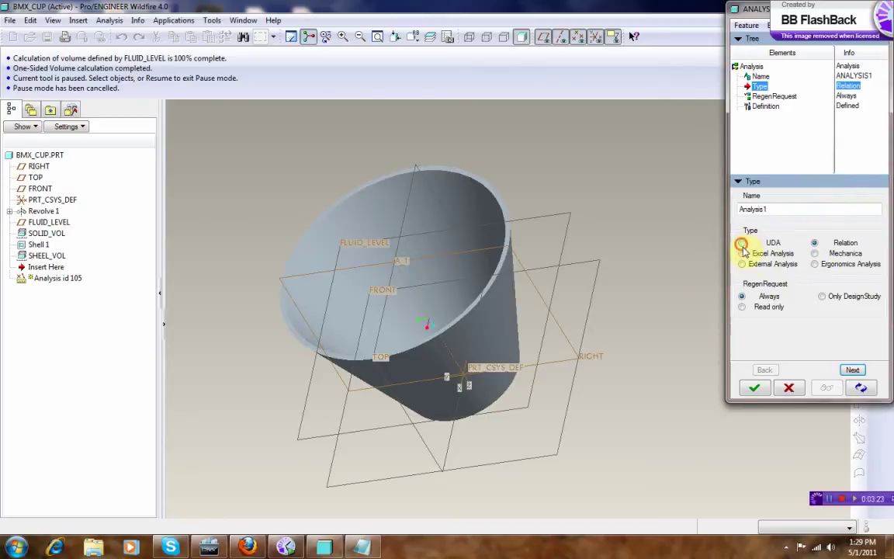
{"action": "left_click", "coordinate": [742, 243]}
{"action": "left_click", "coordinate": [772, 208]}
{"action": "double_click", "coordinate": [785, 210]}
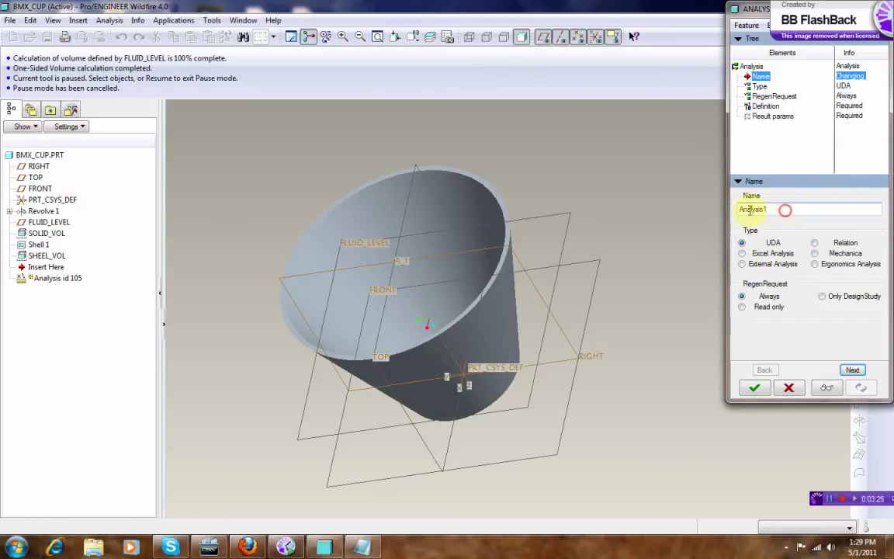
{"action": "left_click_drag", "start_coordinate": [784, 210], "coordinate": [731, 213]}
{"action": "type", "text": "fluid_volume"}
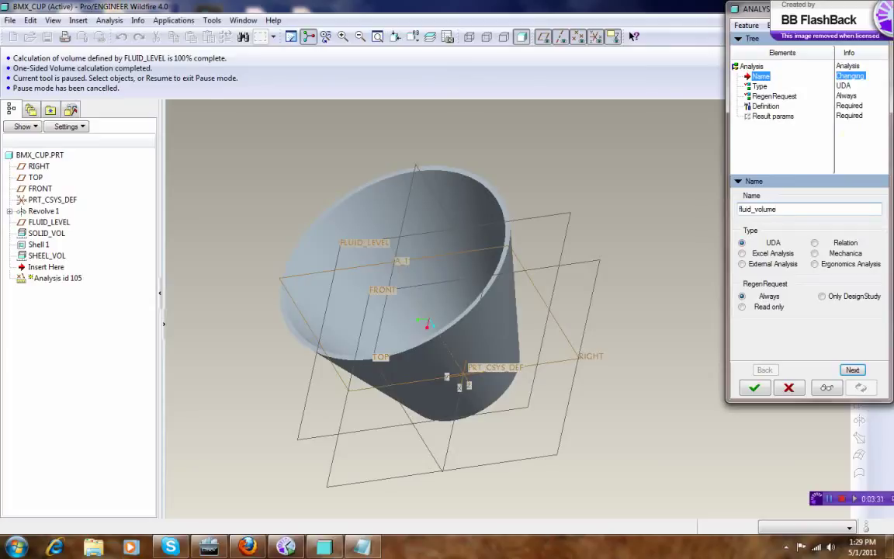
{"action": "key", "text": "Return"}
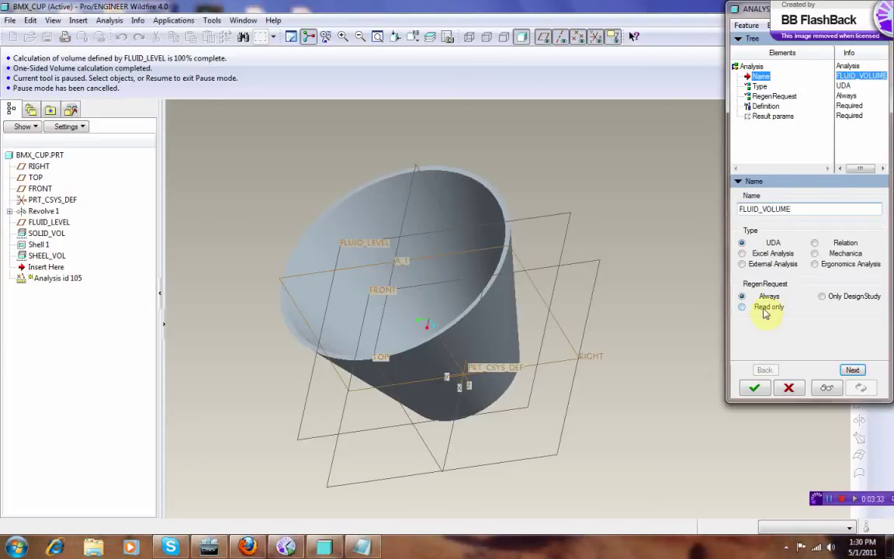
{"action": "left_click", "coordinate": [816, 243]}
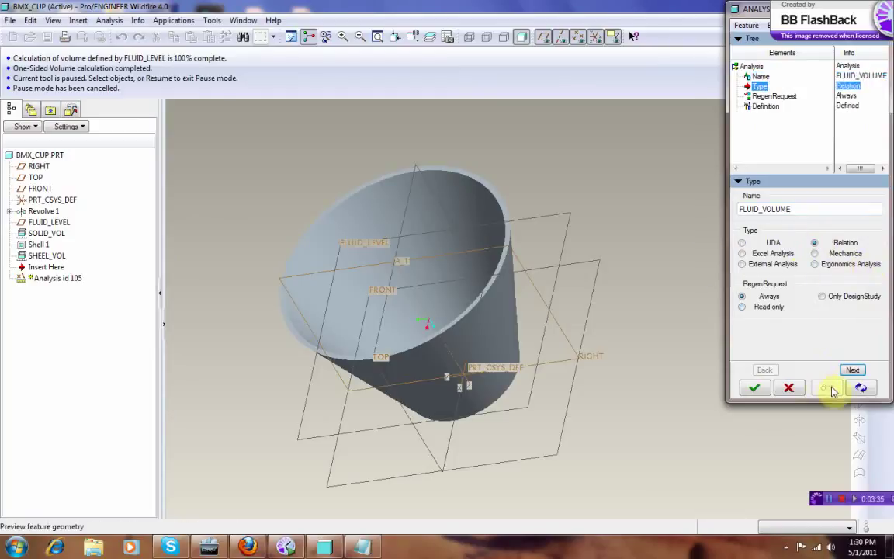
{"action": "left_click", "coordinate": [853, 369]}
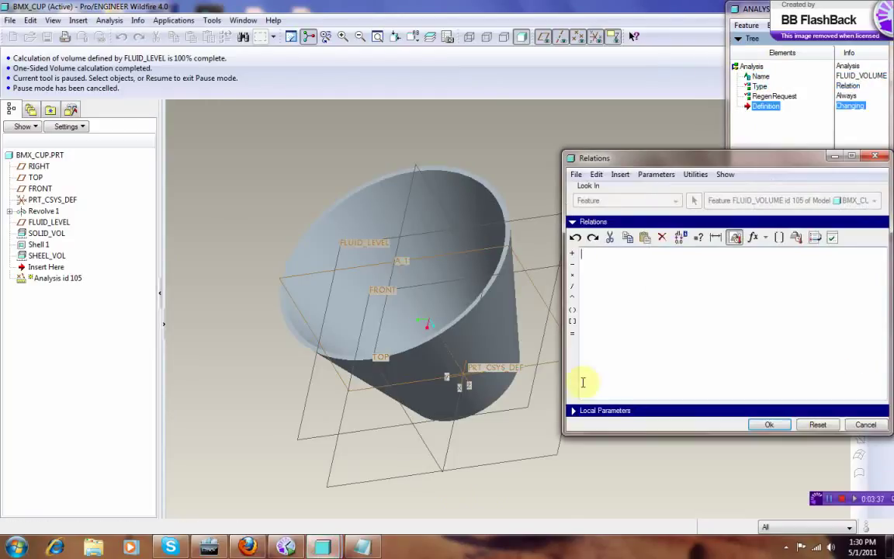
- Paste the relation vol=vol:fid_solid_vol - vol:fid_sheel_vol and complete the FLUID_VOLUME feature
{"action": "right_click", "coordinate": [586, 257]}
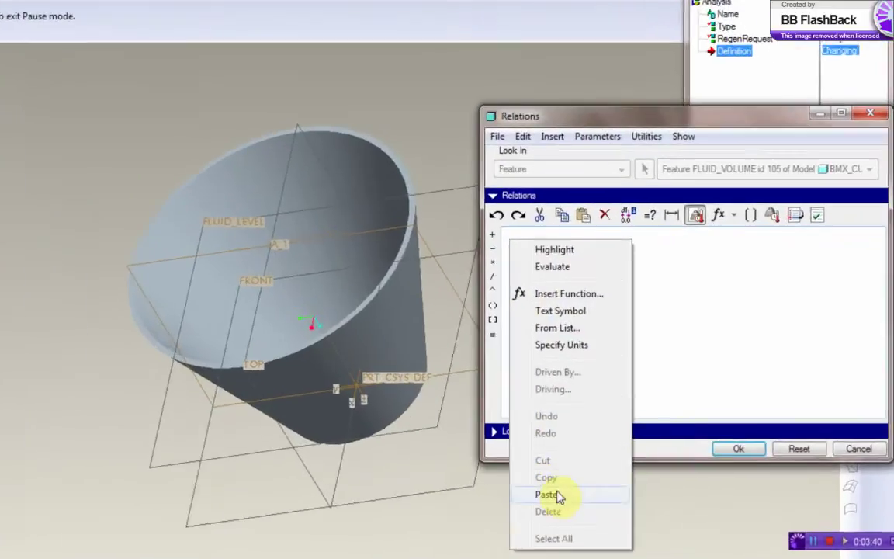
{"action": "left_click", "coordinate": [615, 461]}
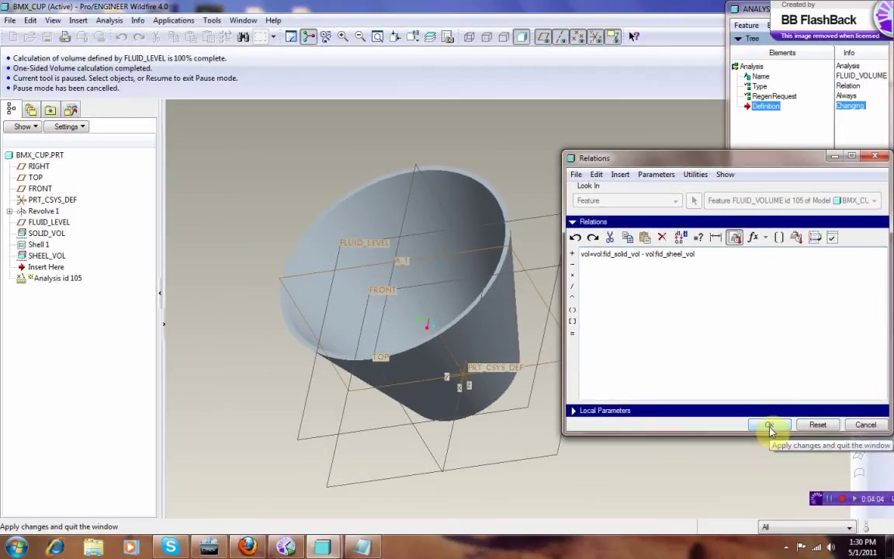
{"action": "left_click", "coordinate": [768, 426]}
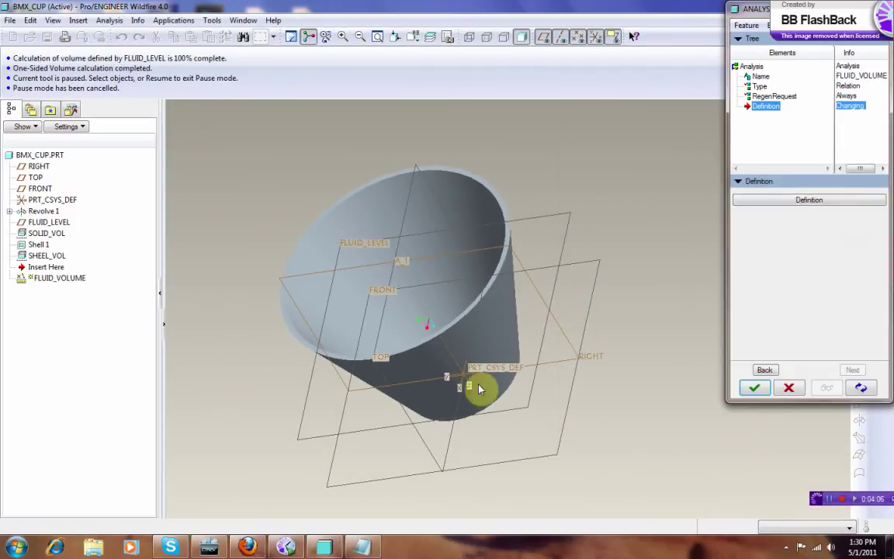
{"action": "left_click", "coordinate": [757, 390]}
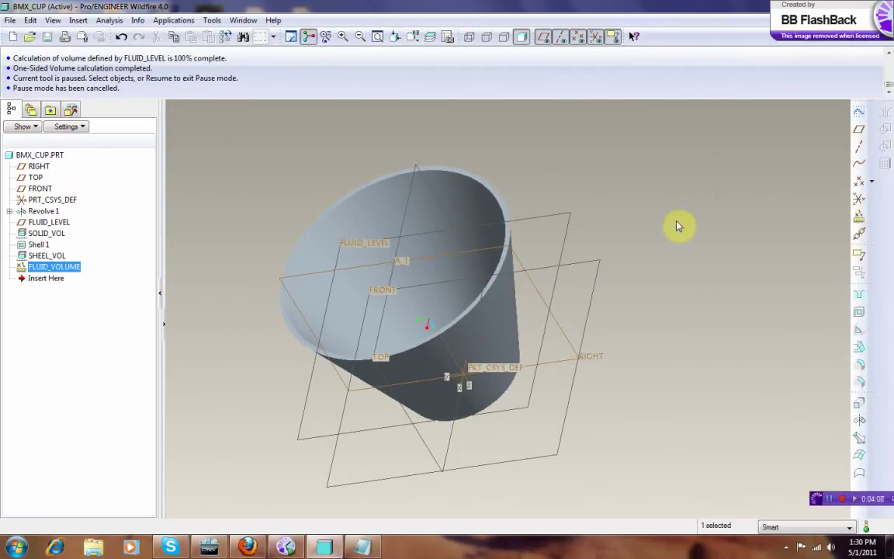
{"action": "left_click", "coordinate": [295, 152]}
- Set the model tree filter to show suppressed objects
{"action": "middle_click_drag", "start_coordinate": [691, 244], "coordinate": [650, 236]}
{"action": "left_click", "coordinate": [80, 128]}
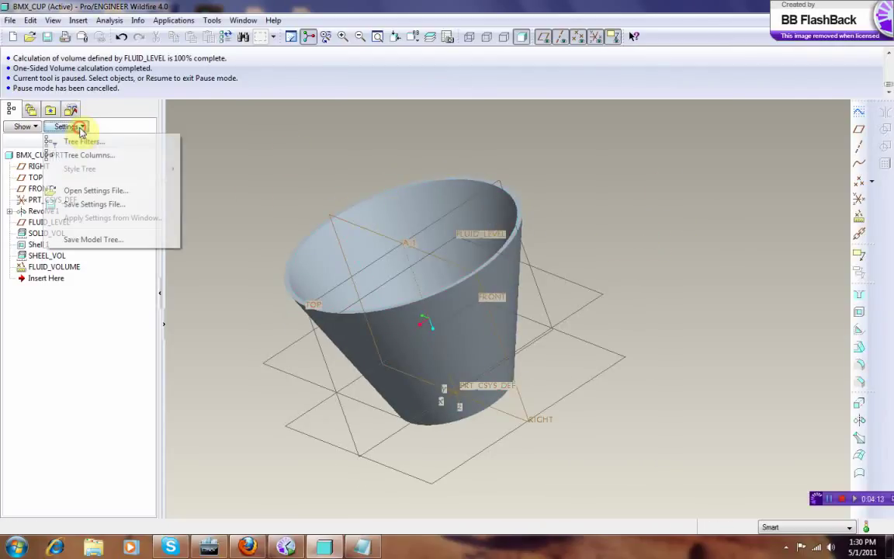
{"action": "left_click", "coordinate": [78, 140]}
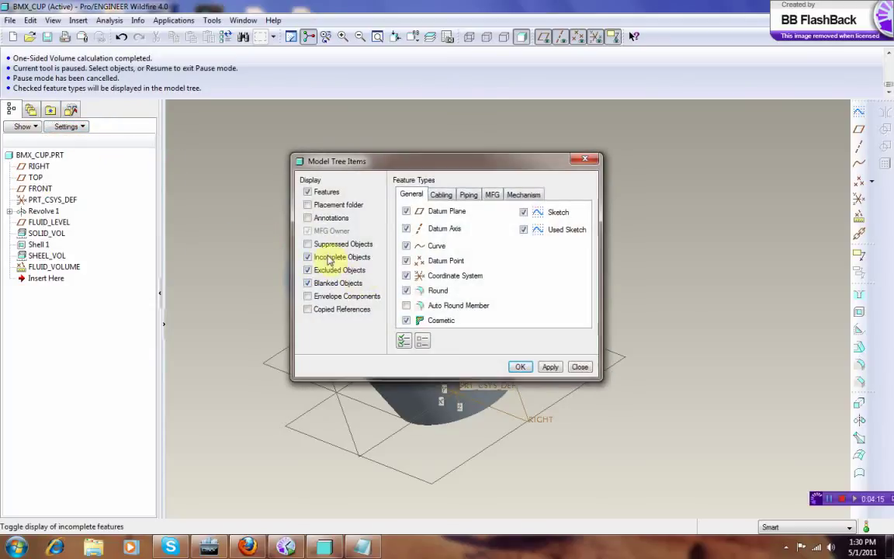
{"action": "left_click", "coordinate": [307, 243]}
{"action": "left_click", "coordinate": [550, 367]}
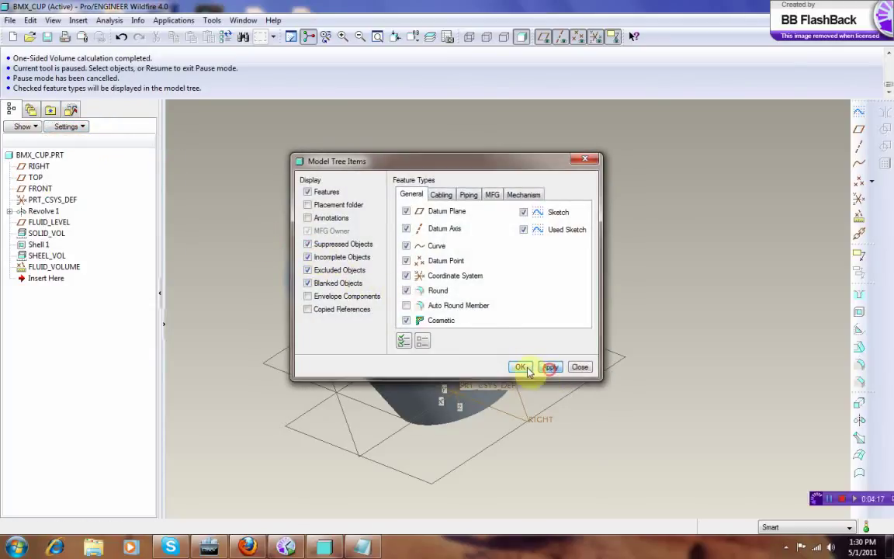
{"action": "left_click", "coordinate": [522, 368]}
- Add a Feat Params column named vol to the model tree
{"action": "left_click", "coordinate": [78, 128]}
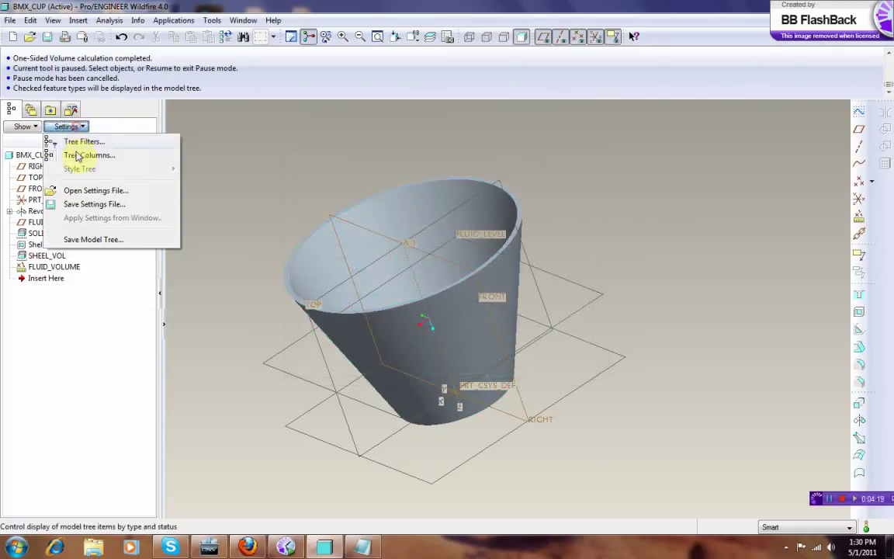
{"action": "left_click", "coordinate": [90, 155]}
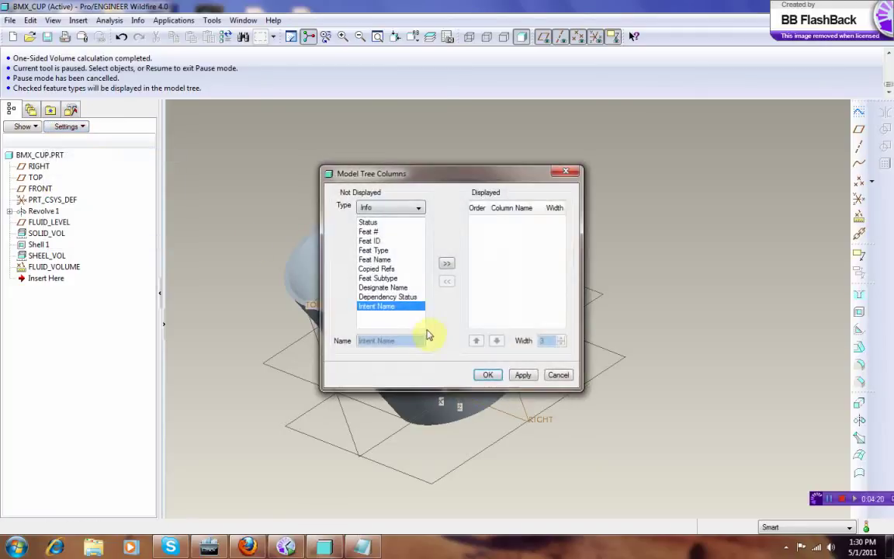
{"action": "left_click", "coordinate": [415, 208]}
{"action": "left_click", "coordinate": [396, 249]}
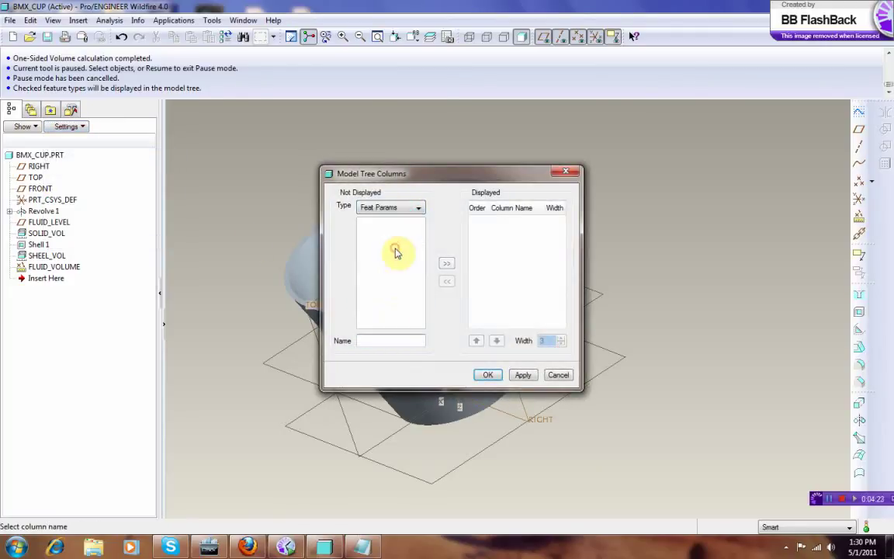
{"action": "left_click", "coordinate": [392, 339]}
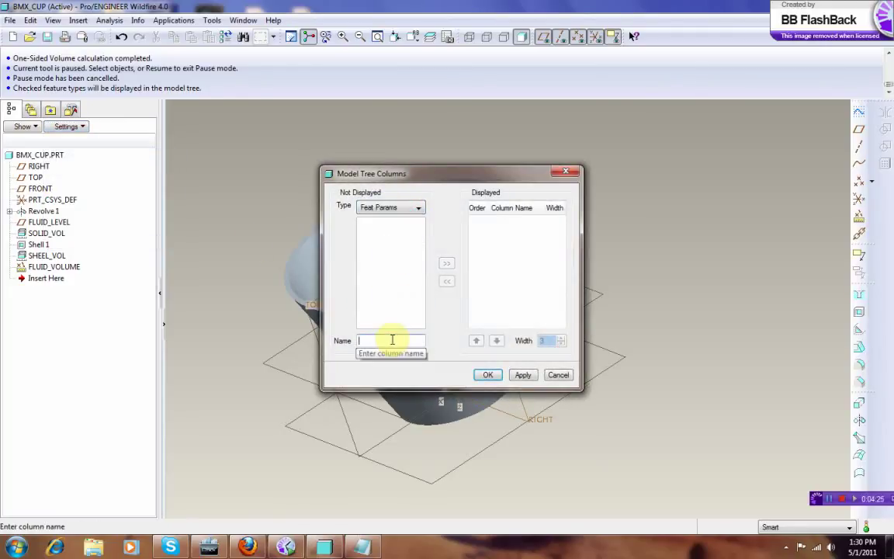
{"action": "type", "text": "vol"}
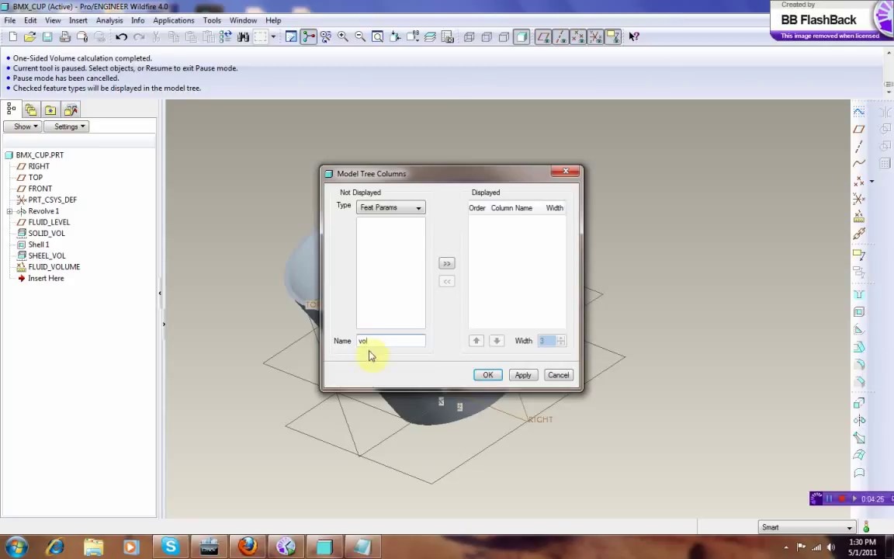
{"action": "left_click", "coordinate": [447, 263]}
{"action": "left_click", "coordinate": [524, 376]}
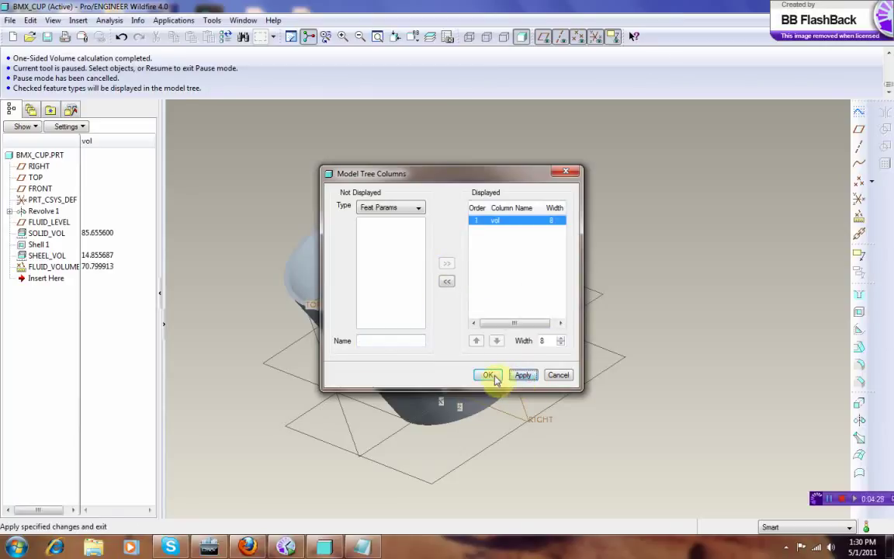
{"action": "left_click", "coordinate": [487, 376]}
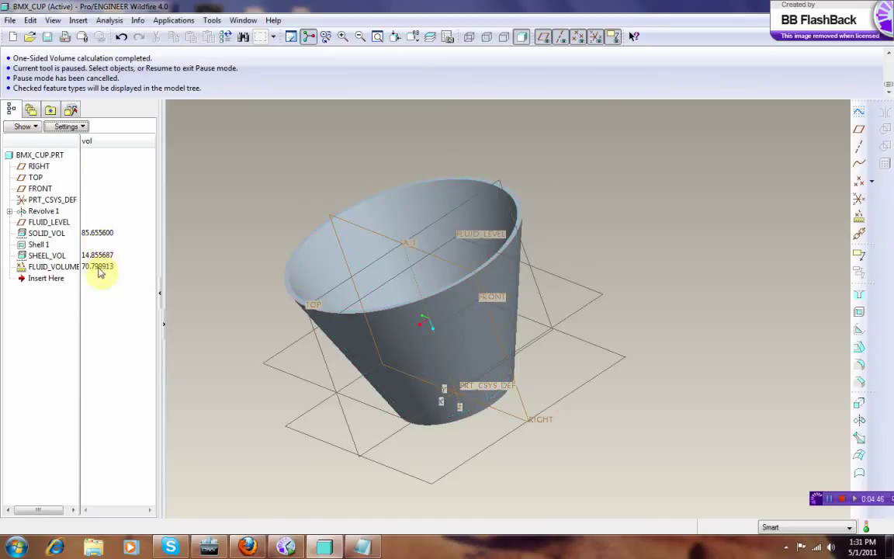
{"action": "left_click", "coordinate": [110, 21]}
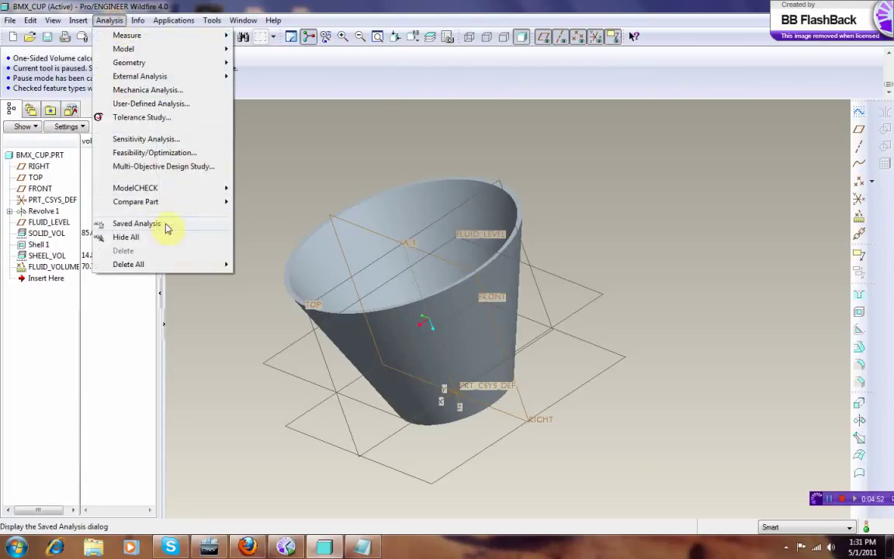
- Create a new optimization study with design constraint VOL:FLUID_VOLUME set to 60
{"action": "left_click", "coordinate": [158, 155]}
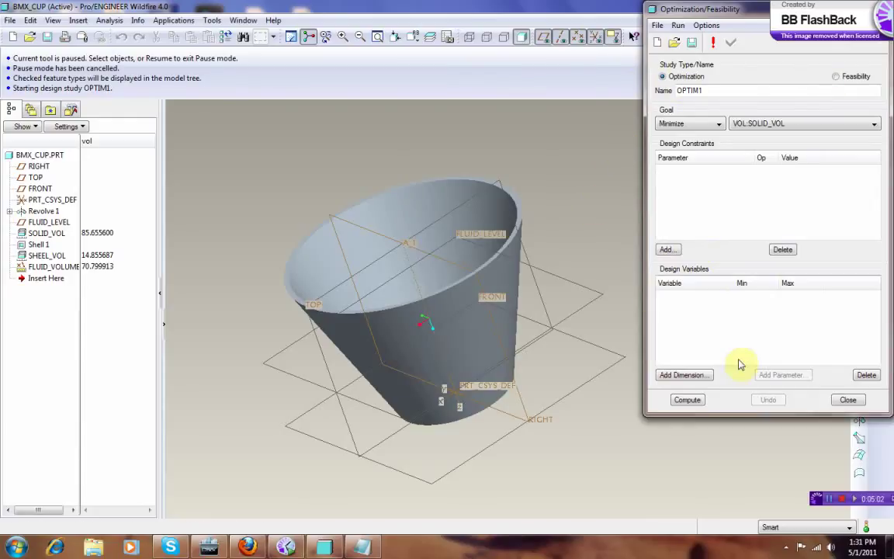
{"action": "left_click", "coordinate": [668, 249]}
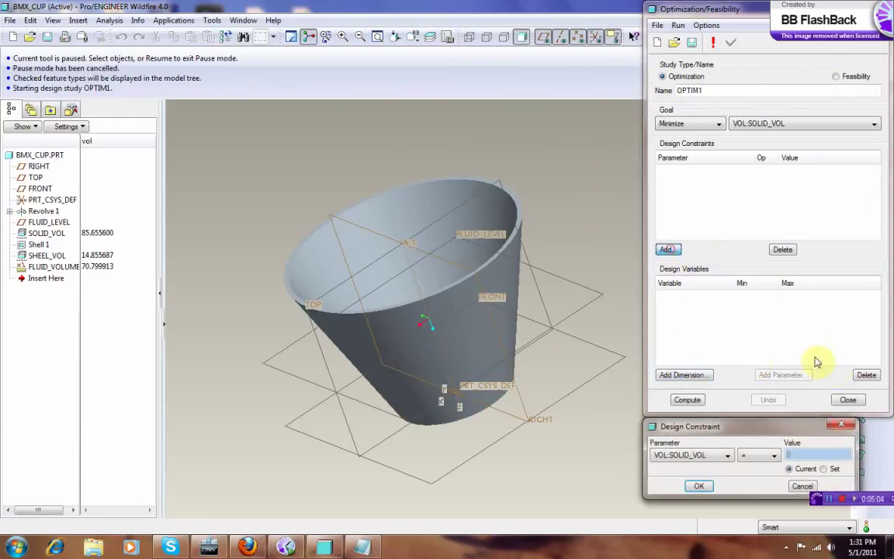
{"action": "left_click", "coordinate": [725, 454]}
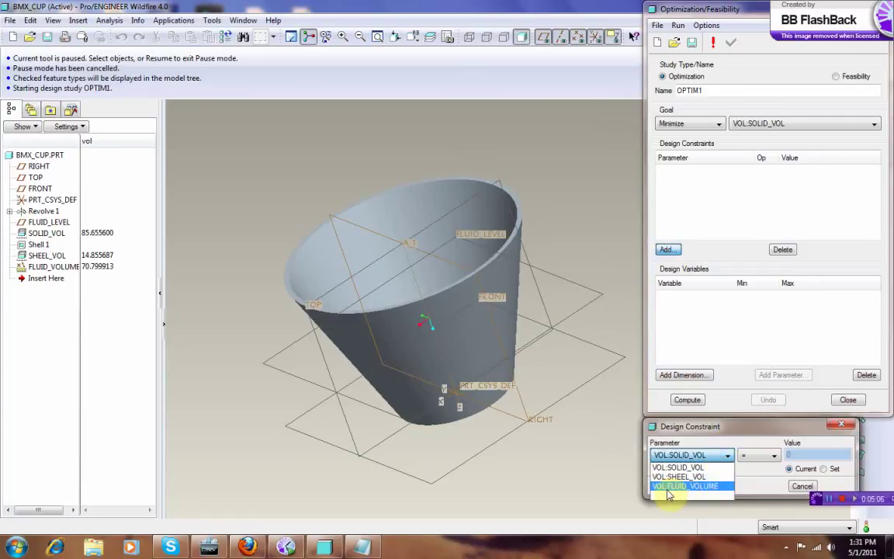
{"action": "left_click", "coordinate": [669, 487]}
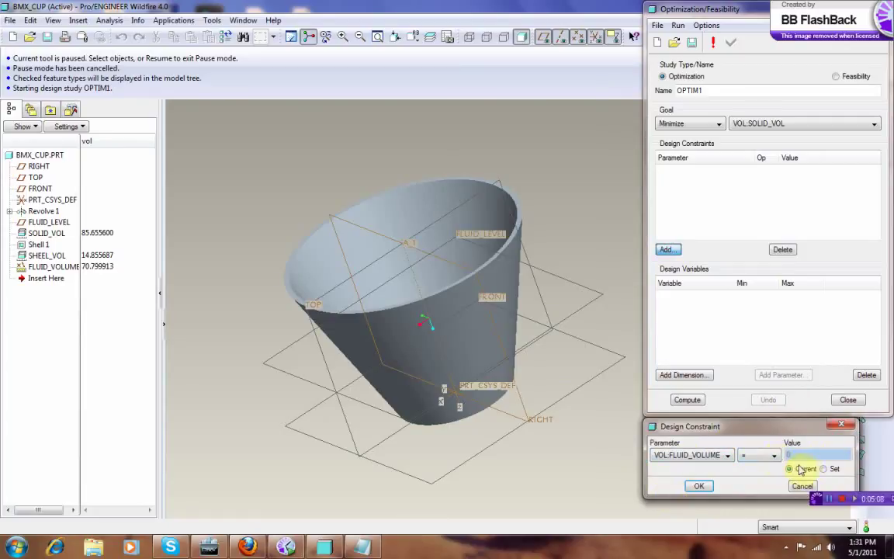
{"action": "left_click", "coordinate": [824, 470]}
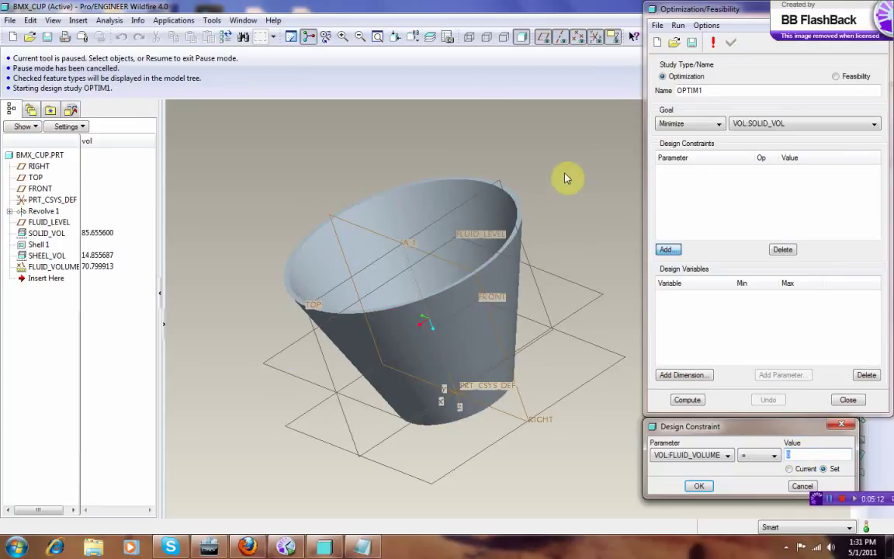
{"action": "type", "text": "60"}
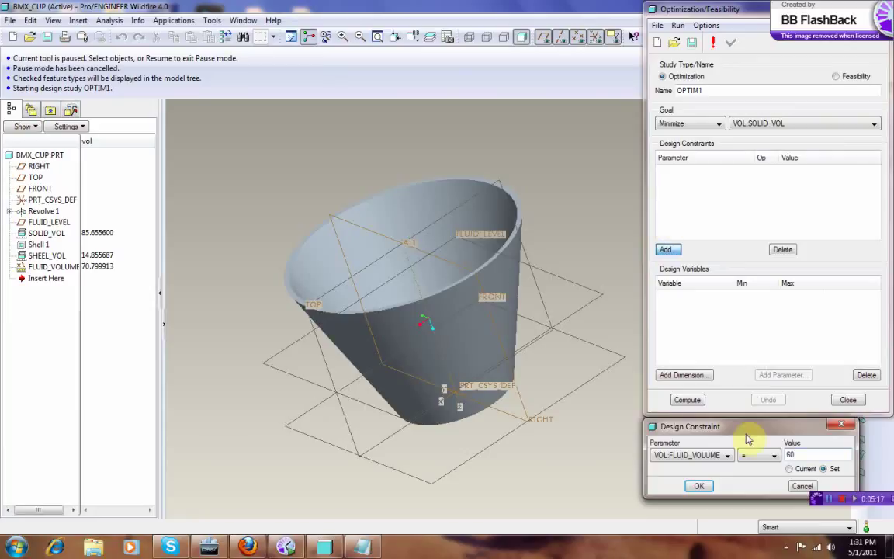
{"action": "left_click", "coordinate": [701, 486]}
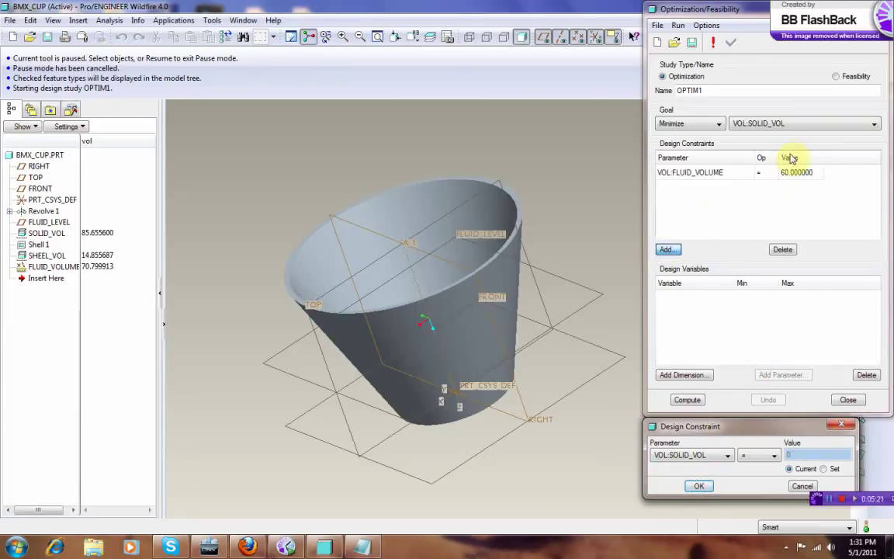
- Add the FLUID_LEVEL dimension d4:BMX_CUP as the sole design variable, 2.7 to 3.3
{"action": "left_click", "coordinate": [683, 375]}
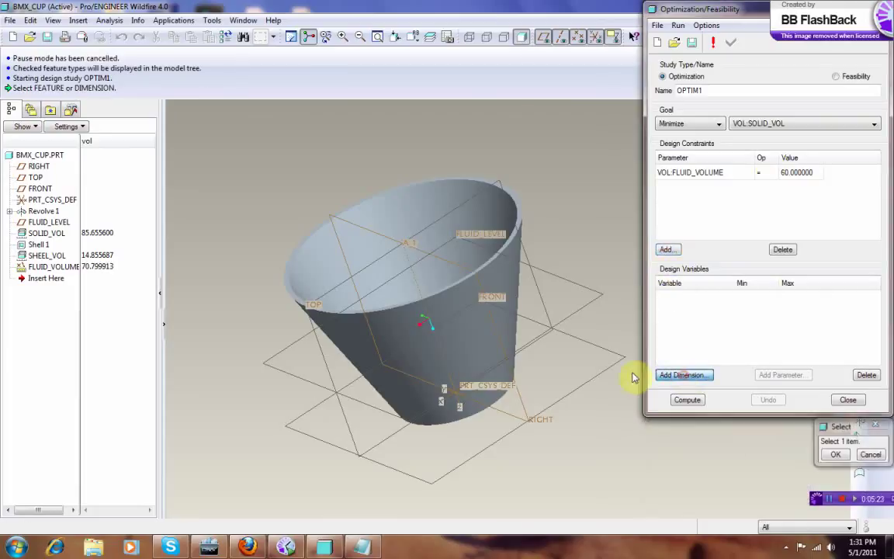
{"action": "left_click", "coordinate": [584, 307]}
{"action": "scroll", "coordinate": [417, 305], "scroll_direction": "down", "scroll_amount": 2}
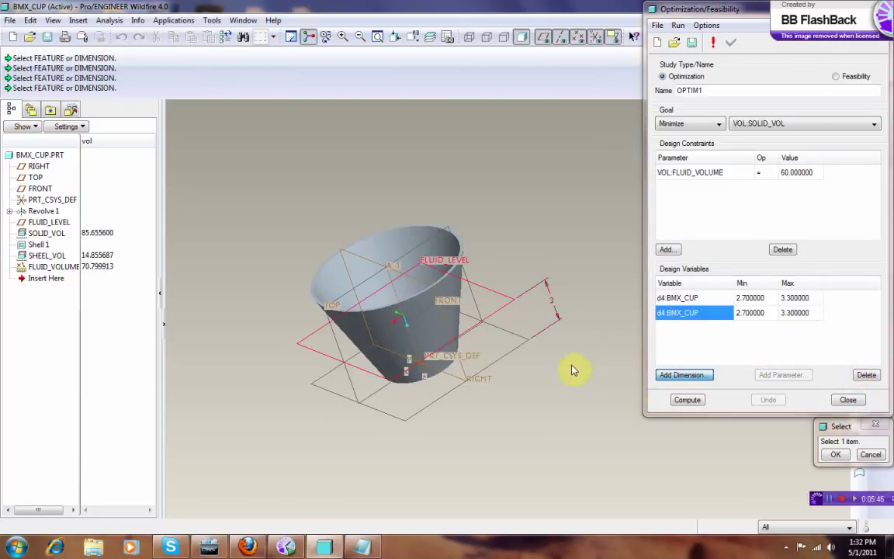
{"action": "left_click", "coordinate": [871, 455]}
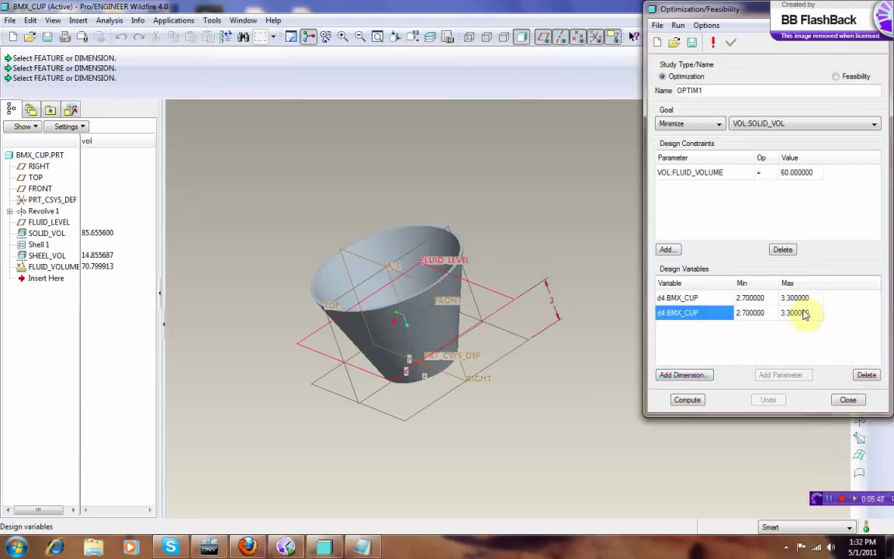
{"action": "left_click", "coordinate": [865, 375]}
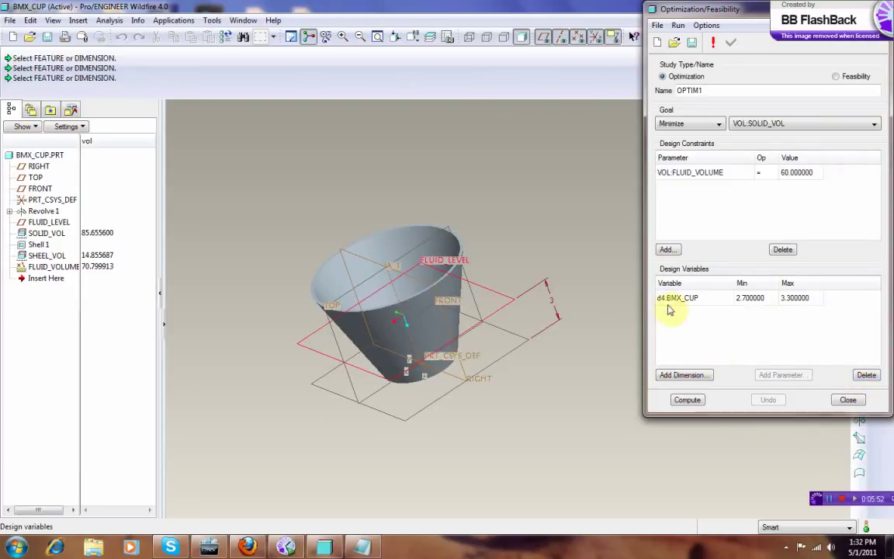
{"action": "left_click", "coordinate": [706, 25]}
- Set the study's run convergence to 0.00001 and compute the optimization
{"action": "left_click", "coordinate": [730, 41]}
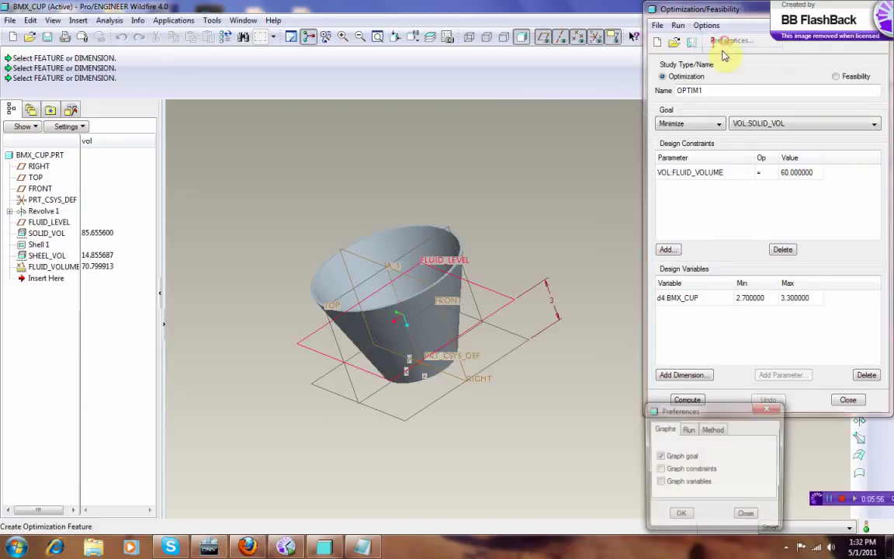
{"action": "left_click", "coordinate": [688, 429]}
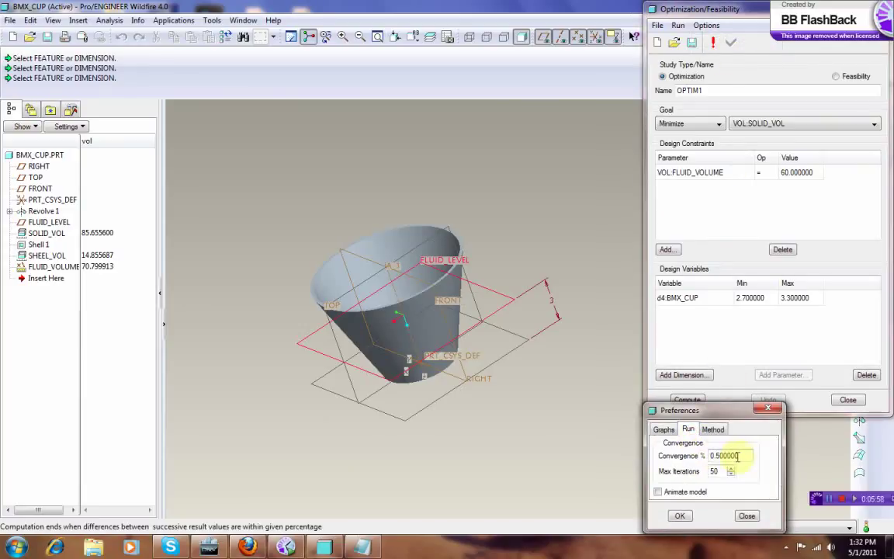
{"action": "left_click_drag", "start_coordinate": [740, 456], "coordinate": [723, 455]}
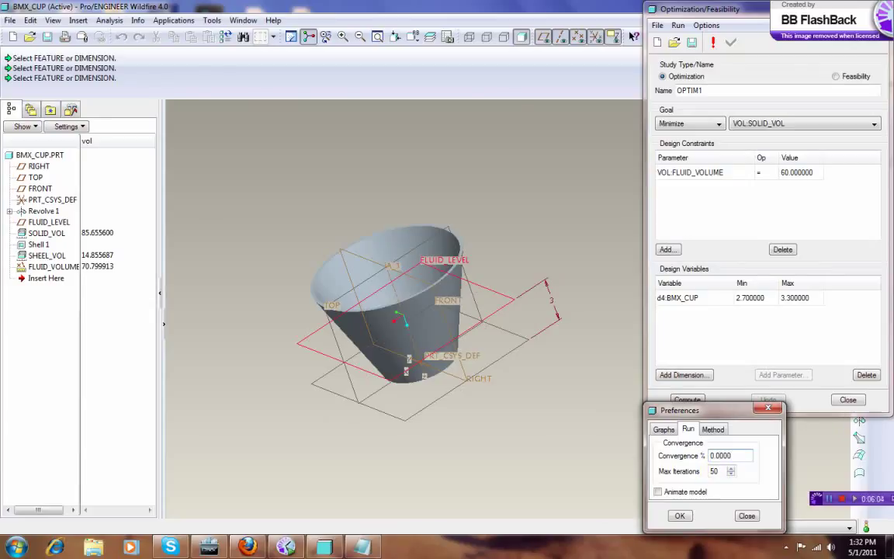
{"action": "left_click", "coordinate": [680, 516]}
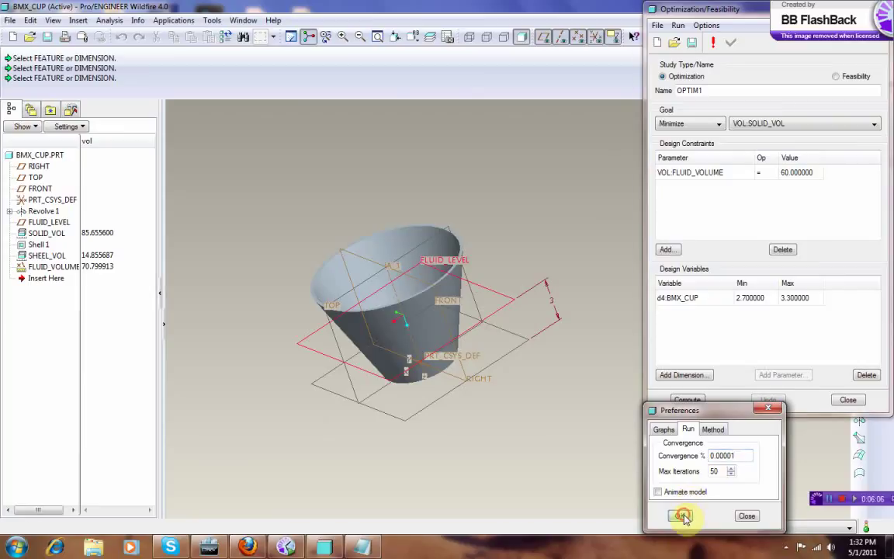
{"action": "left_click", "coordinate": [690, 396]}
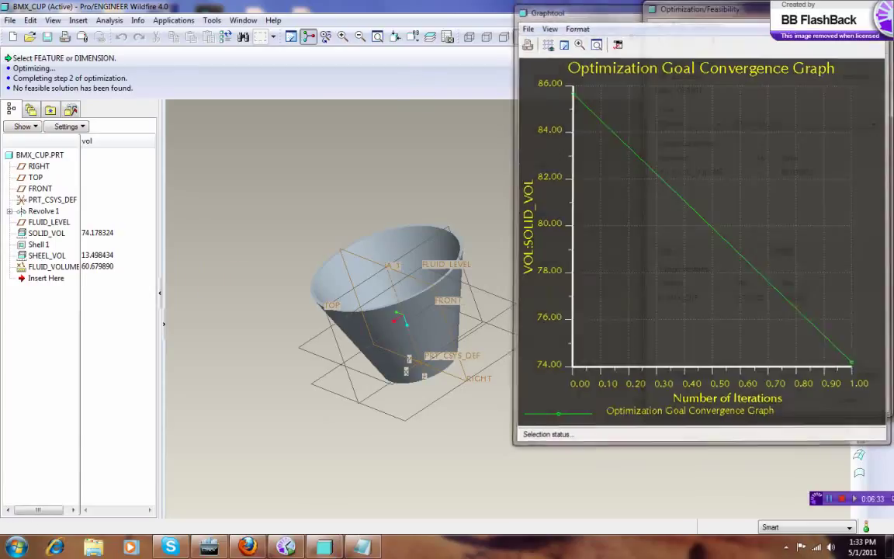
- Close the convergence graph and save design study OPTIM1
{"action": "left_click", "coordinate": [881, 9]}
{"action": "left_click", "coordinate": [694, 44]}
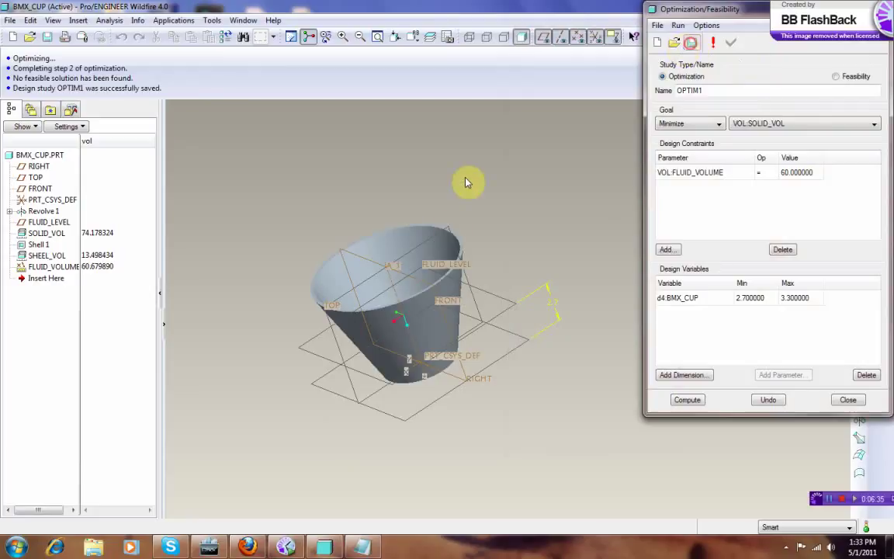